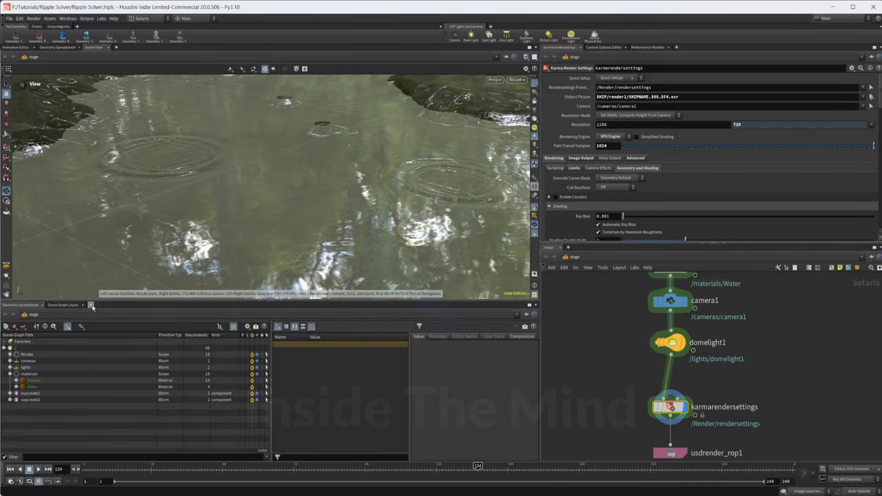
Step: Open the New Pane Tab menu from the lower pane's + tab
left_click(91, 305)
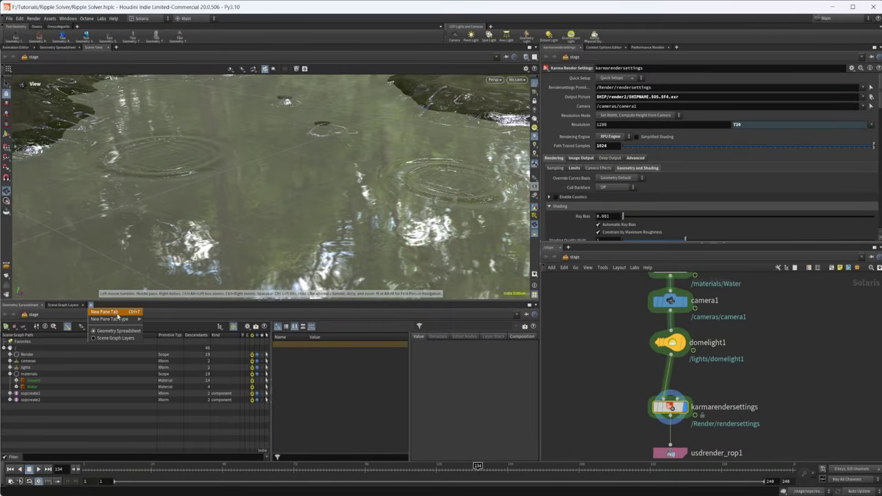
Step: Add a Solaris Clone Control Panel tab to the lower pane
left_click(170, 85)
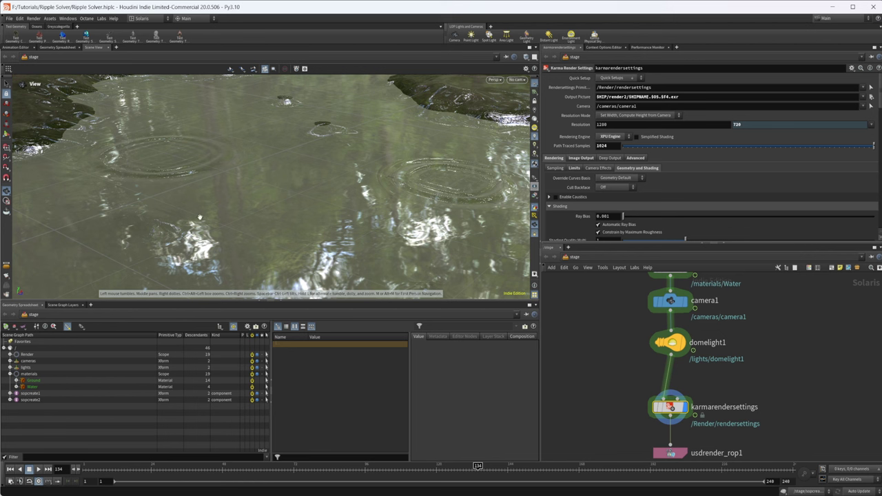
left_click(91, 306)
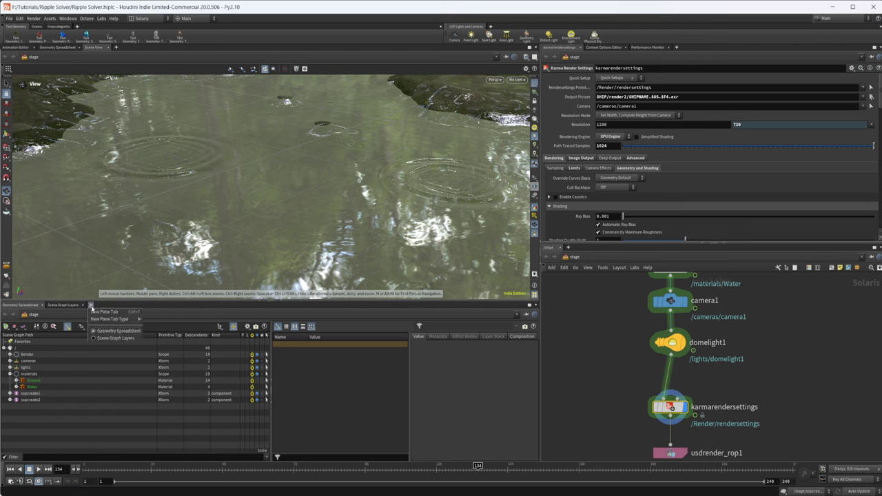
mouse_move(131, 320)
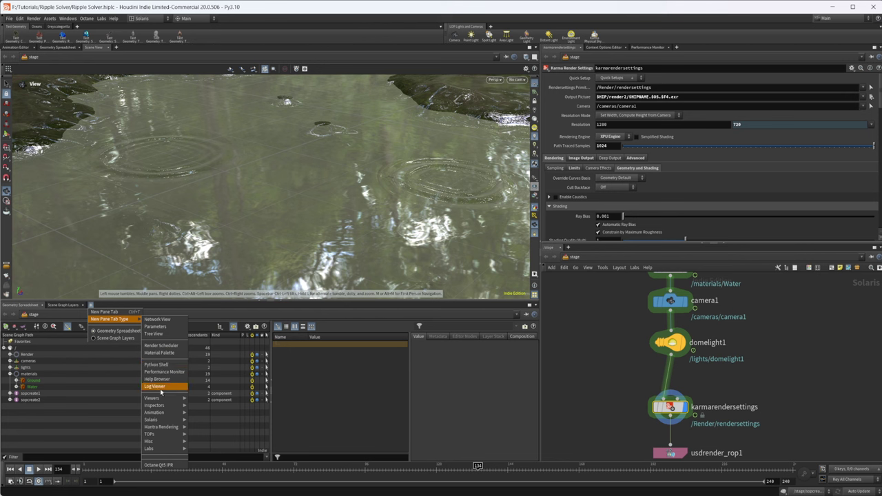
mouse_move(170, 420)
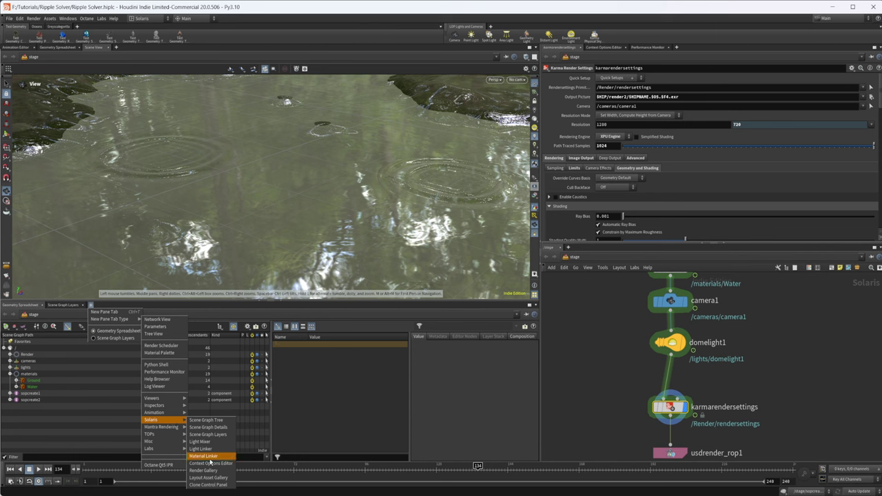
left_click(220, 486)
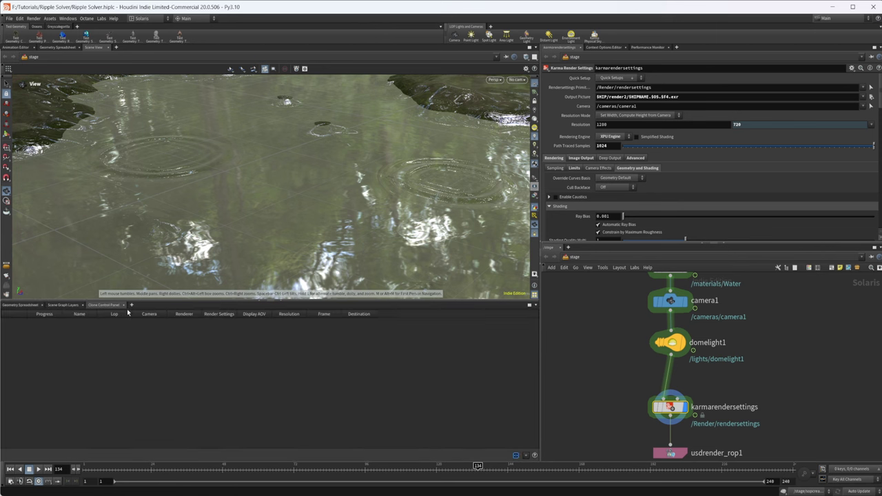
Step: Add a Solaris Render Gallery tab to the lower pane
left_click(131, 305)
mouse_move(155, 319)
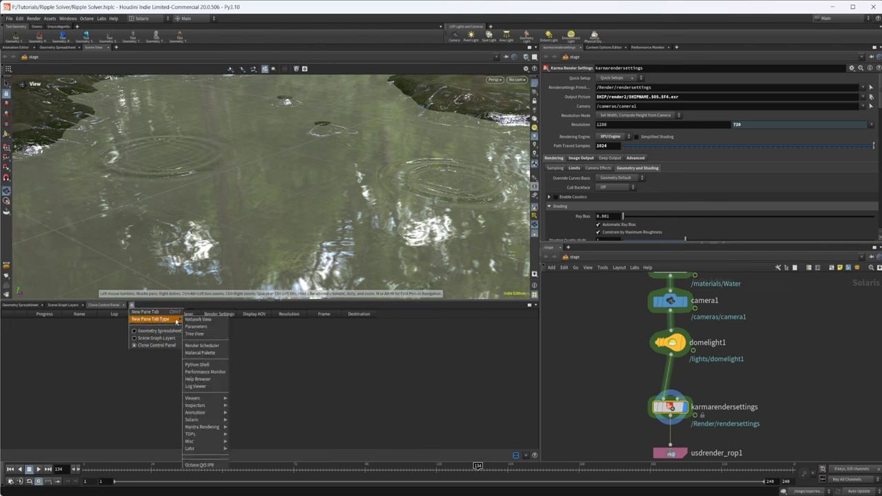
mouse_move(210, 422)
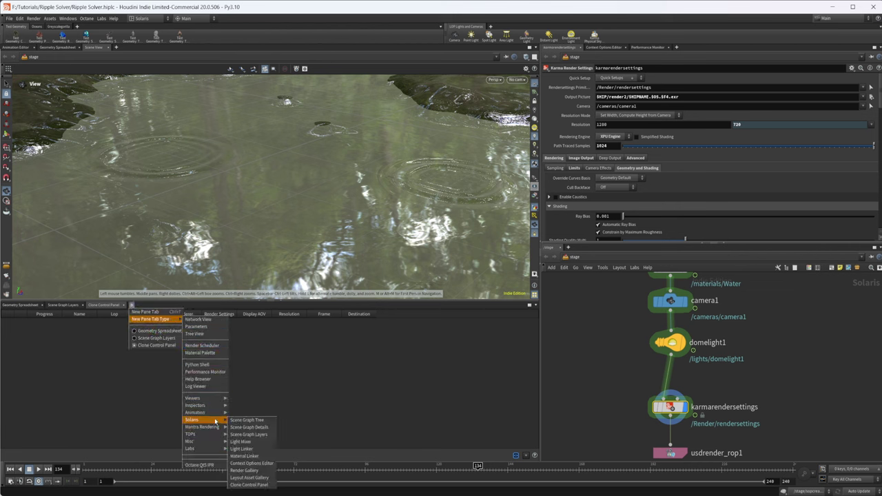
left_click(266, 474)
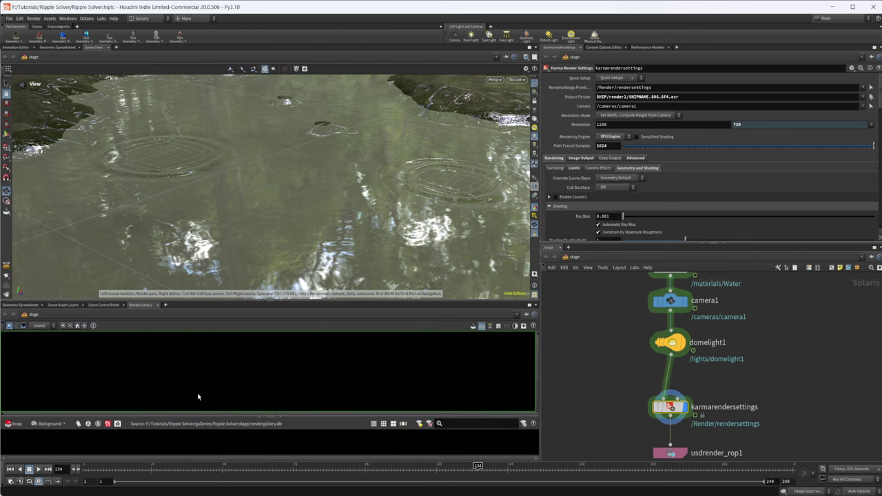
Step: From the Clone Control Panel, launch a Local Clone with Thread Count 12, creating clone1
left_click(110, 306)
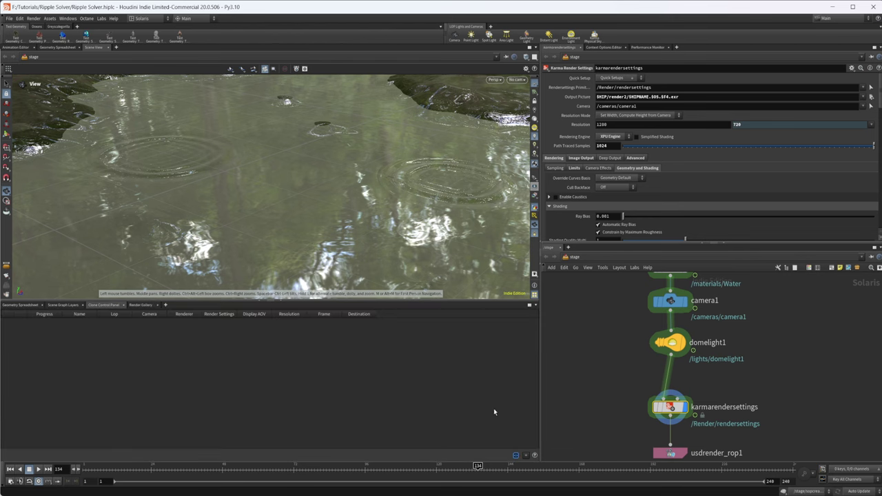
left_click(527, 457)
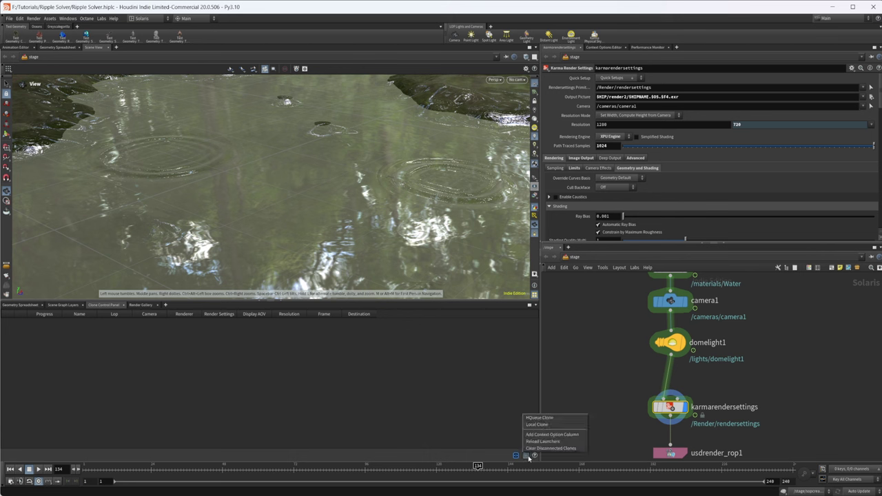
left_click(557, 425)
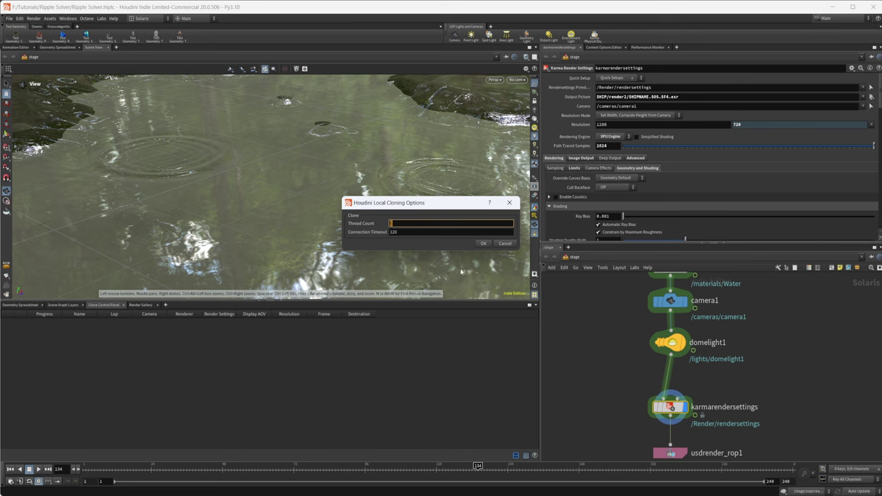
type("12")
left_click(484, 243)
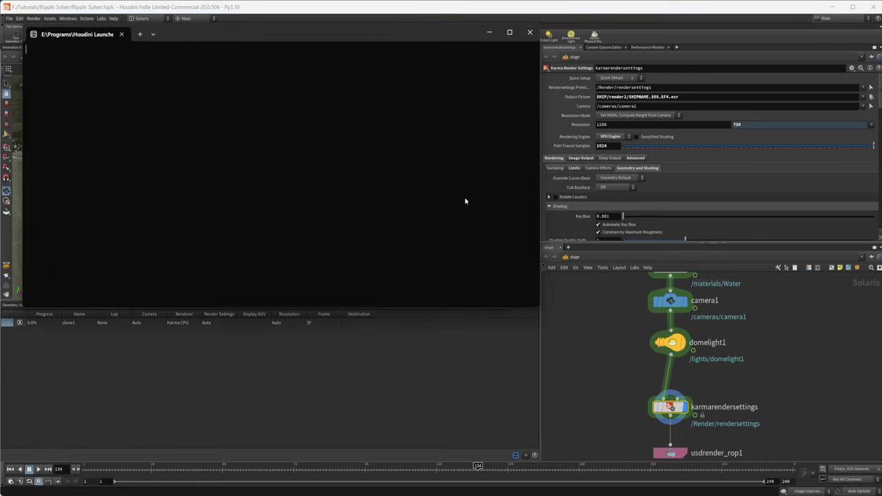
left_click(489, 33)
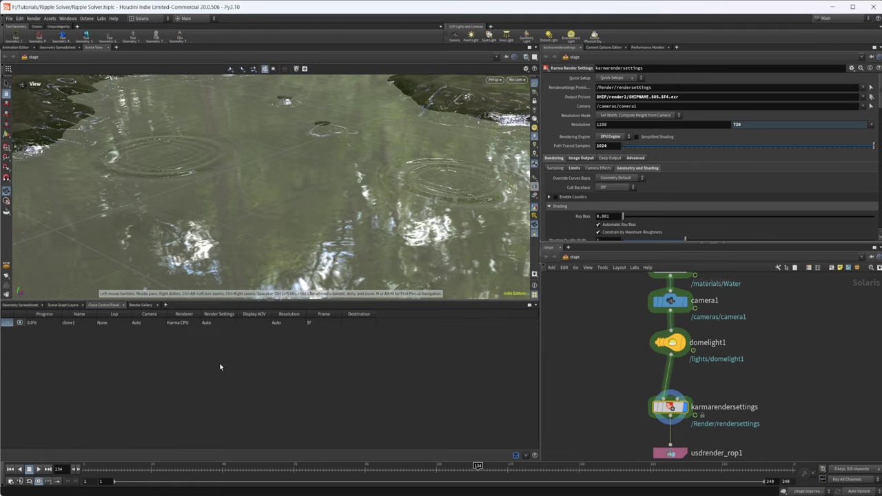
Step: Set clone1's Lop to karmarendersettings and its Camera to /cameras/camera1
left_click(12, 326)
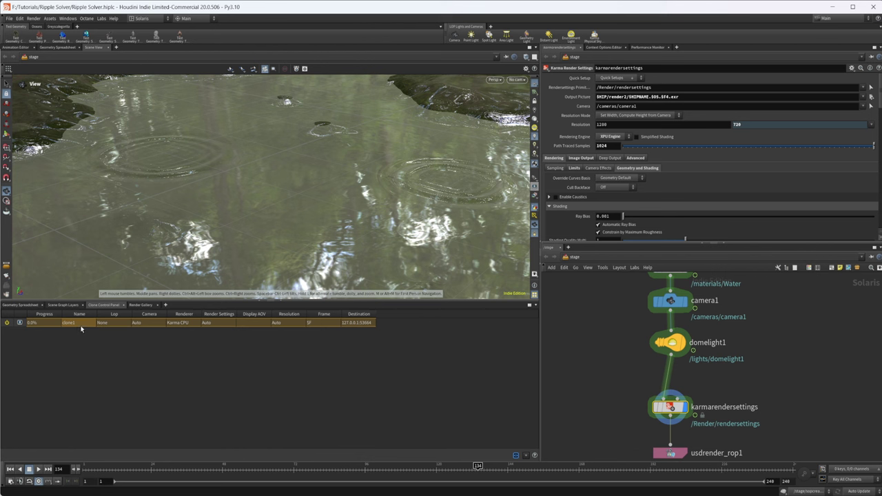
left_click(107, 349)
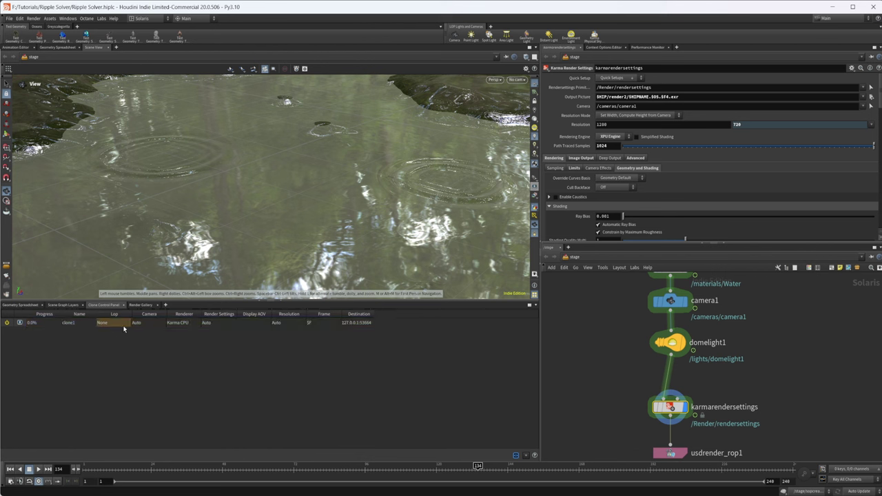
left_click(113, 325)
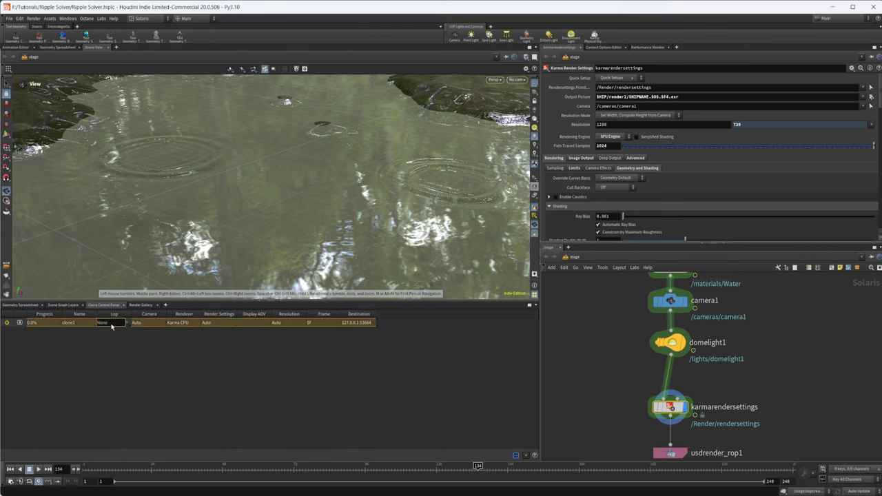
left_click(127, 323)
left_click(139, 355)
left_click(152, 324)
left_click(165, 327)
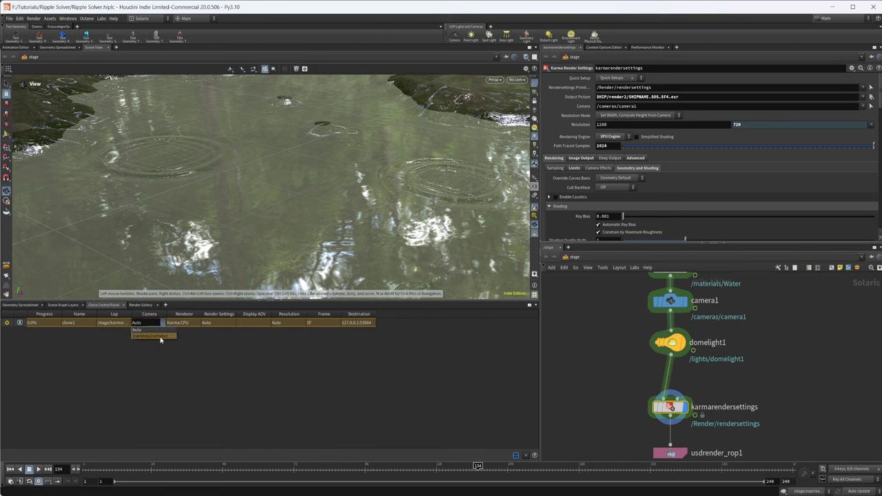
left_click(168, 336)
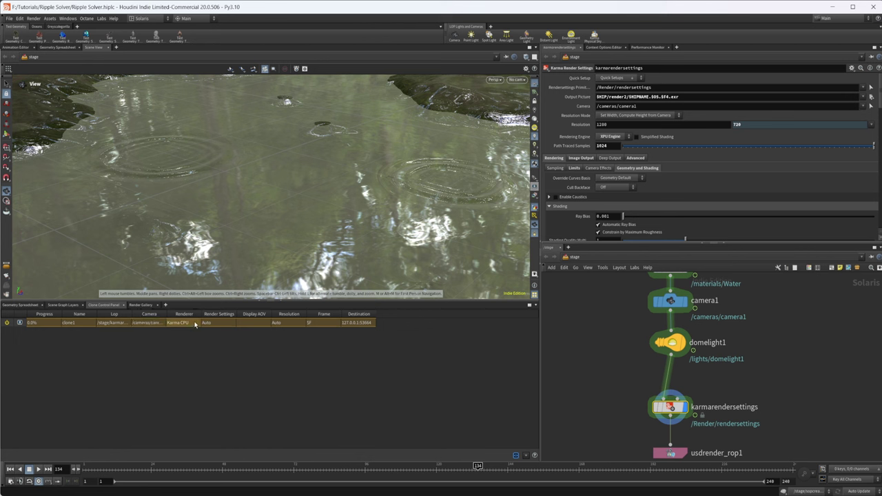
Step: Set clone1's Renderer to Karma XPU and Render Settings to /Render/rendersettings
left_click(192, 324)
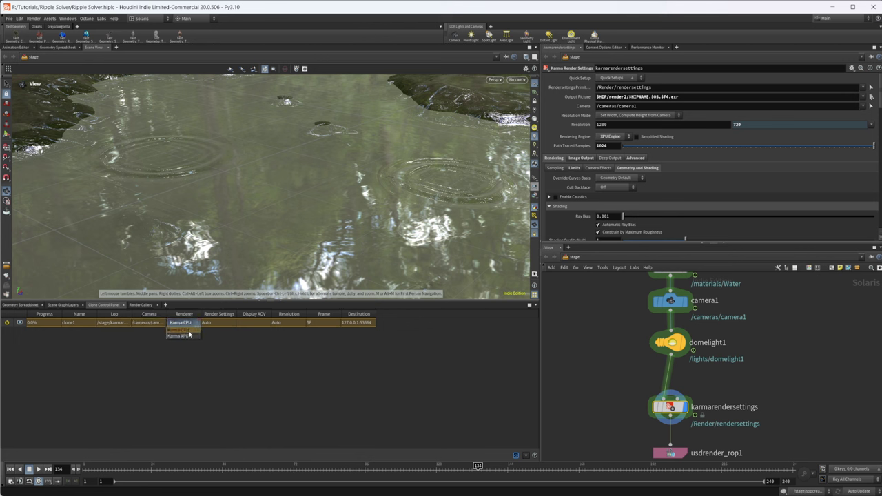
left_click(205, 358)
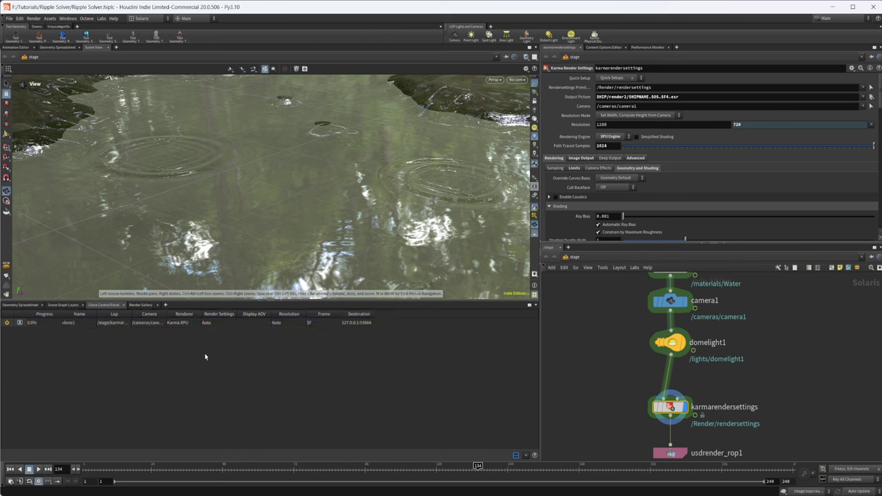
left_click(218, 325)
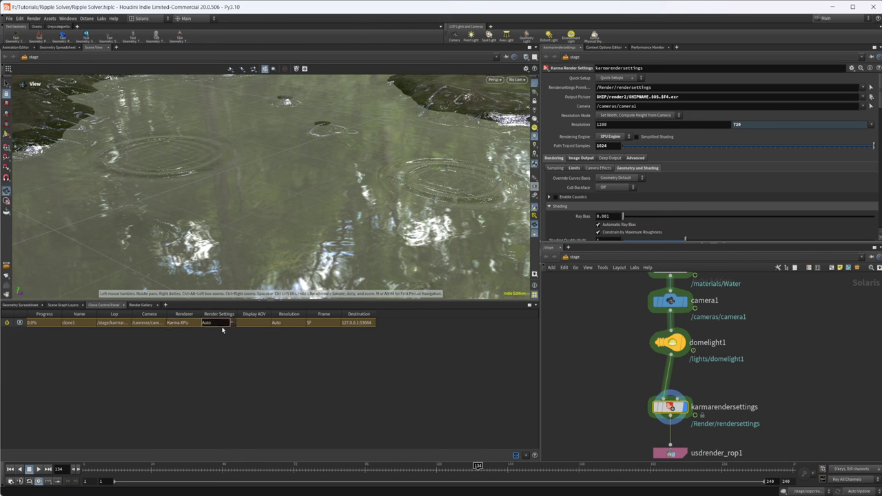
left_click(235, 324)
left_click(227, 335)
left_click(239, 337)
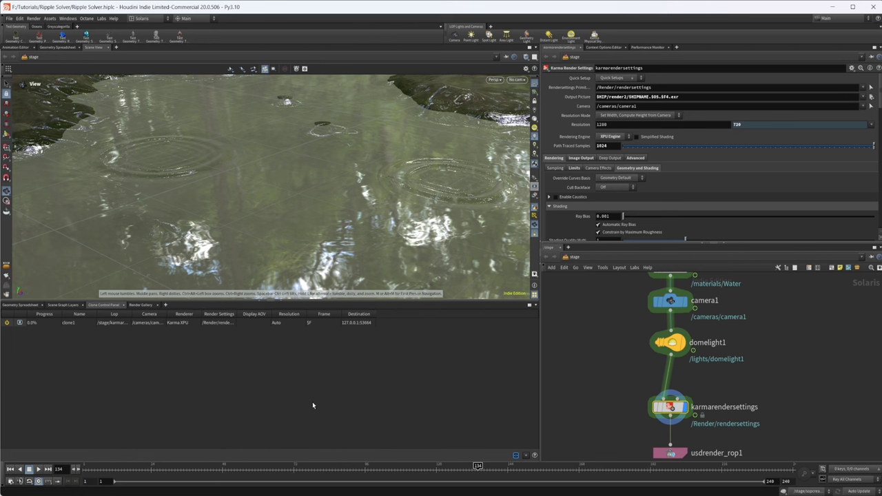
Step: Start the clone1 render and view it in a floating Render Gallery window
left_click(7, 323)
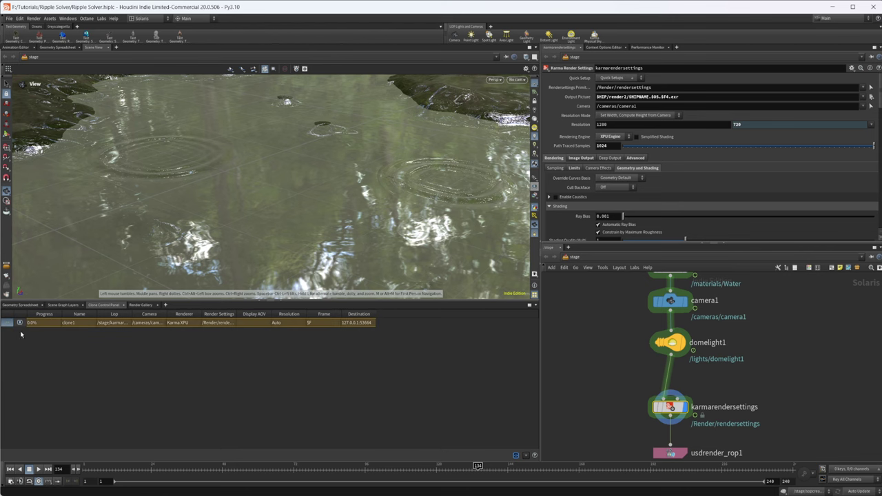
left_click(511, 55)
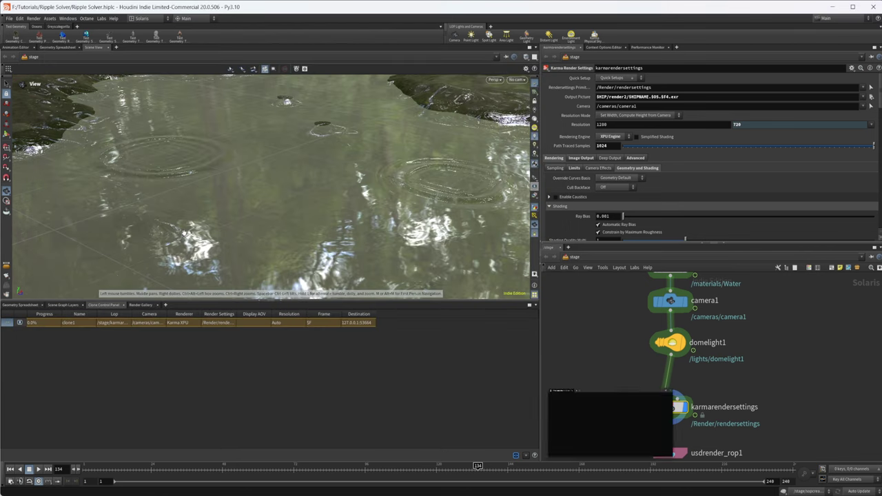
left_click(140, 304)
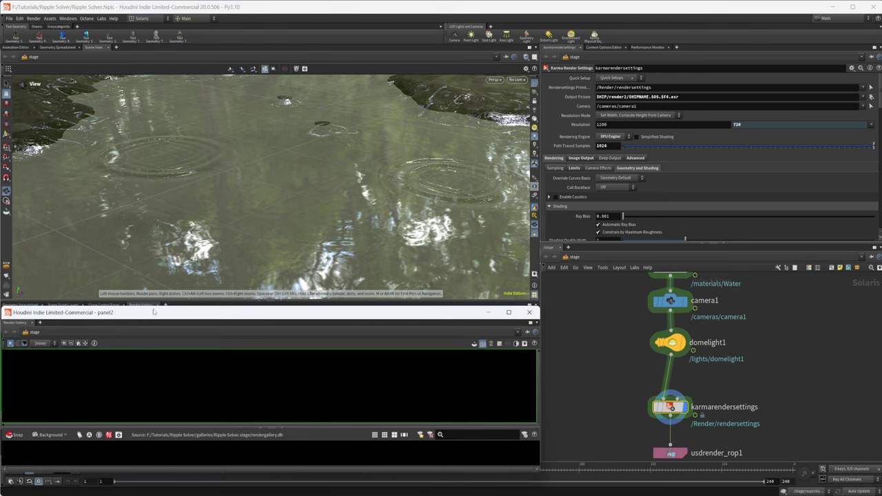
left_click_drag(154, 307, 334, 65)
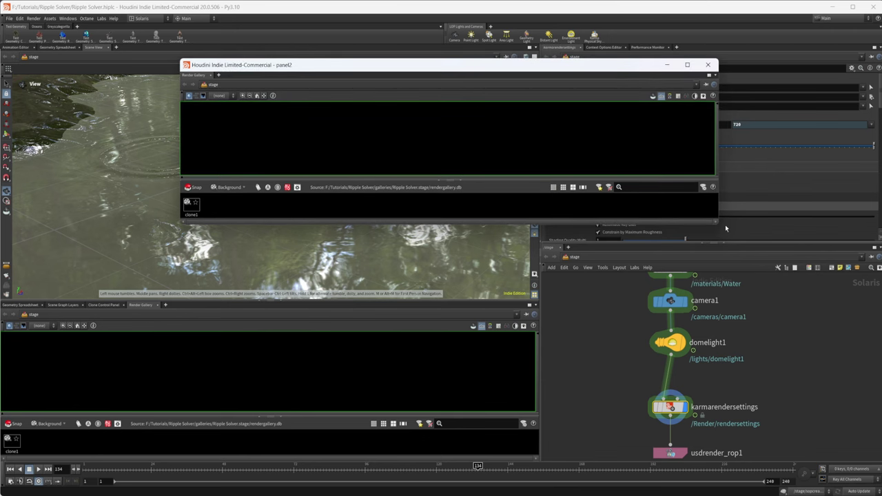
left_click_drag(720, 224, 653, 397)
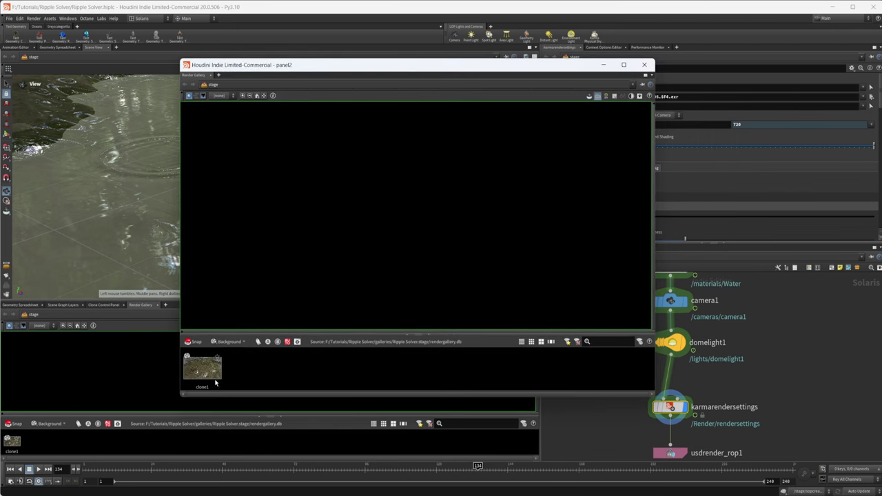
left_click(196, 359)
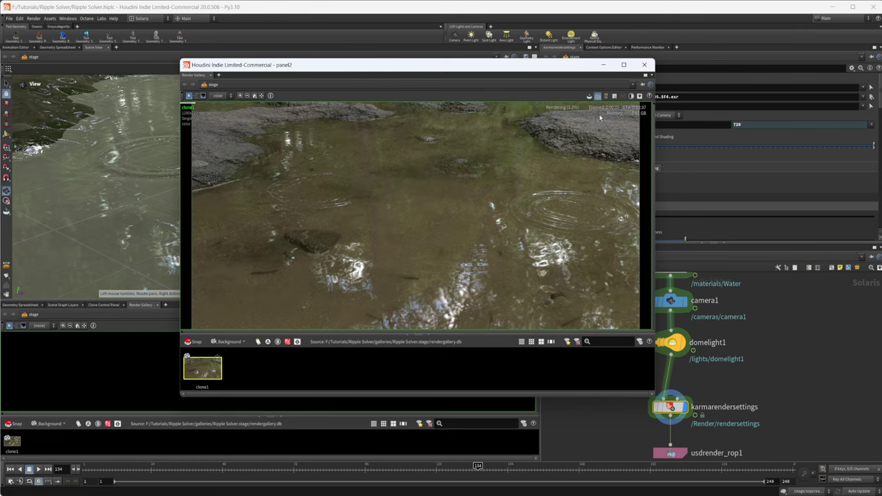
Step: Resize and reposition the floating gallery to review clone1's render statistics
left_click_drag(548, 66, 481, 55)
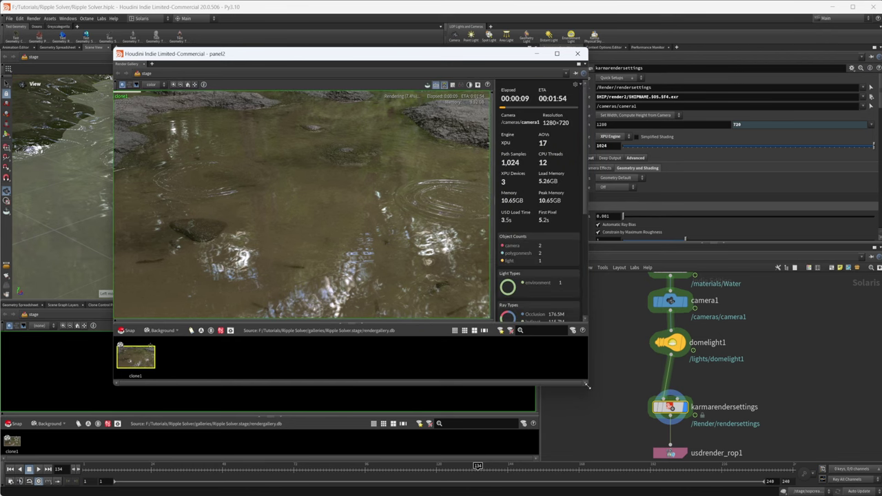
left_click_drag(587, 384, 716, 439)
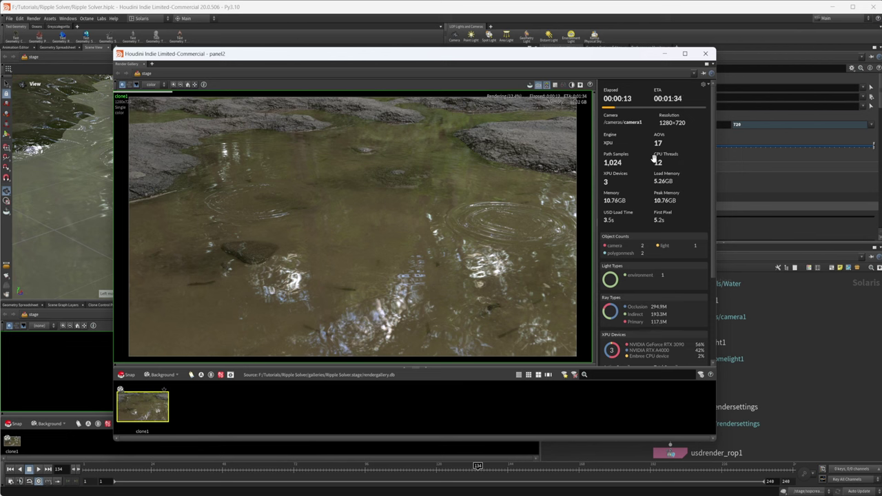
scroll(655, 159, "down", 3)
scroll(660, 165, "up", 3)
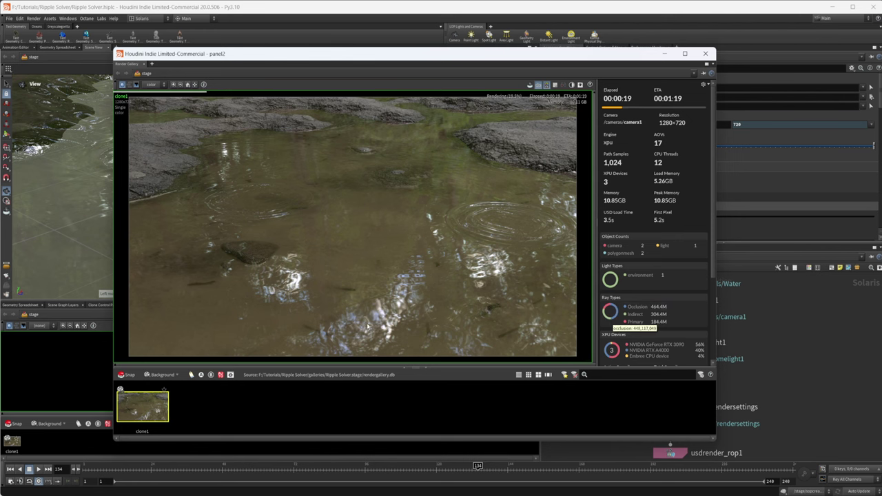
left_click_drag(436, 53, 367, 60)
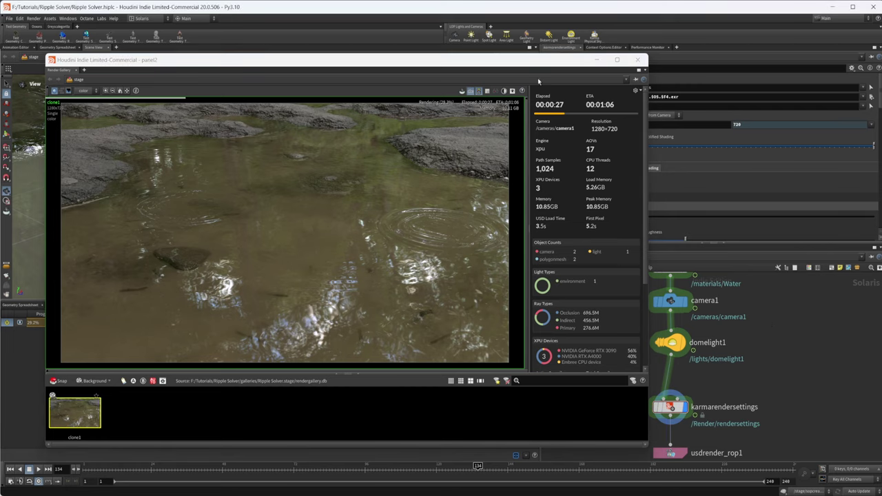
left_click(670, 407)
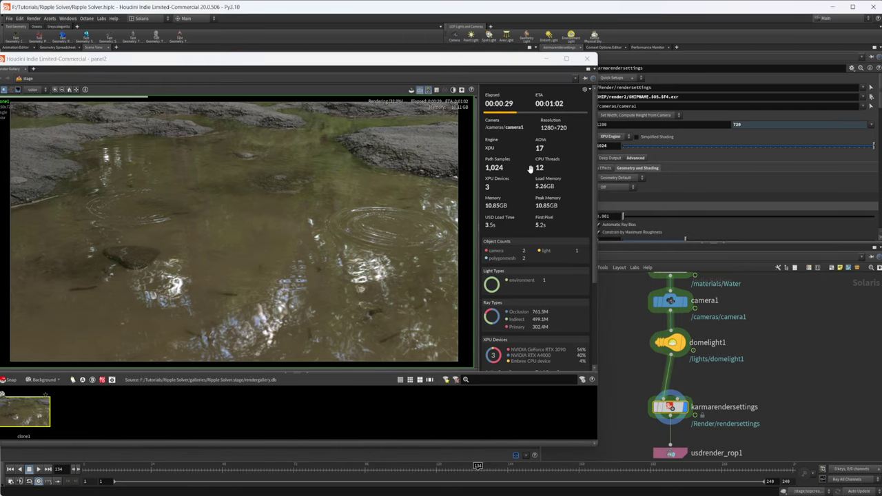
left_click_drag(413, 66, 524, 44)
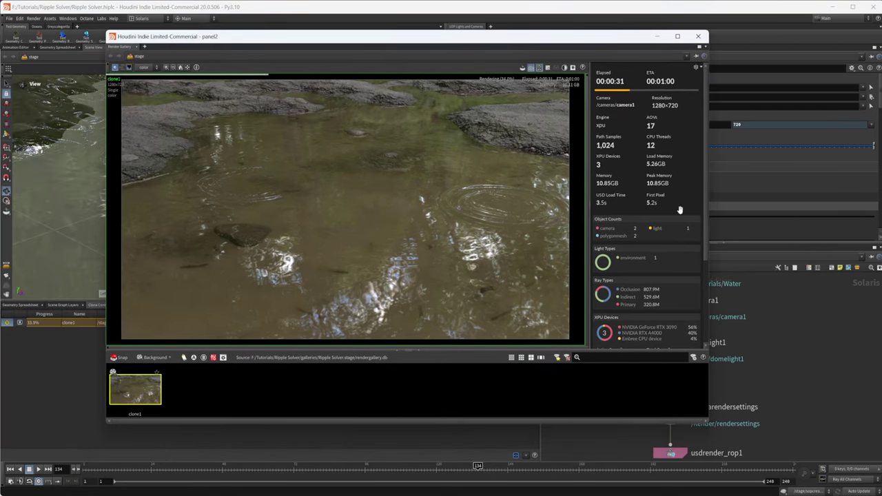
scroll(665, 252, "down", 5)
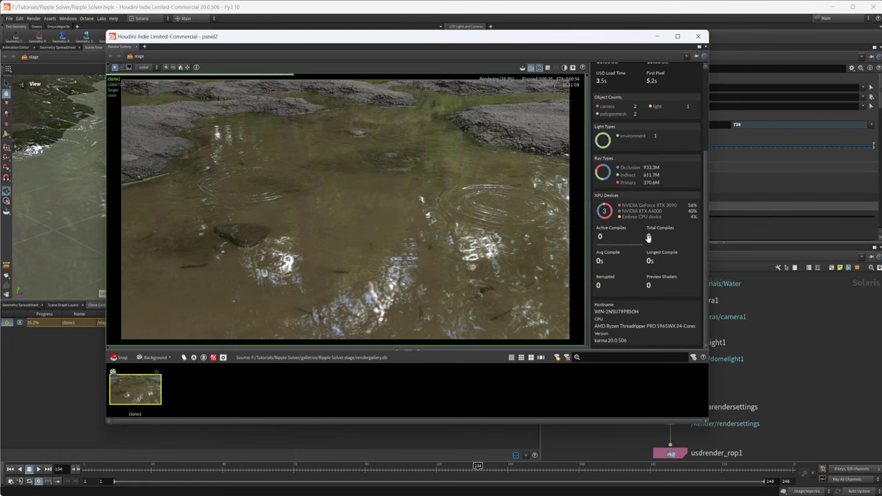
scroll(655, 252, "up", 5)
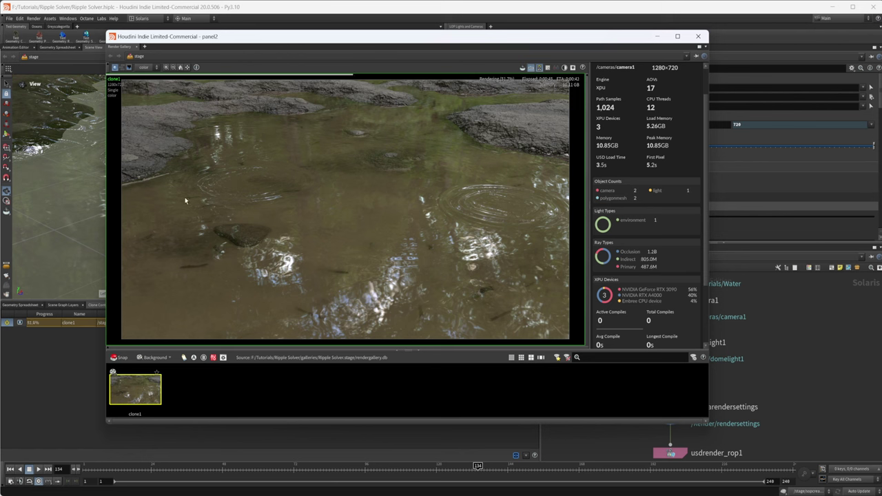
left_click(6, 324)
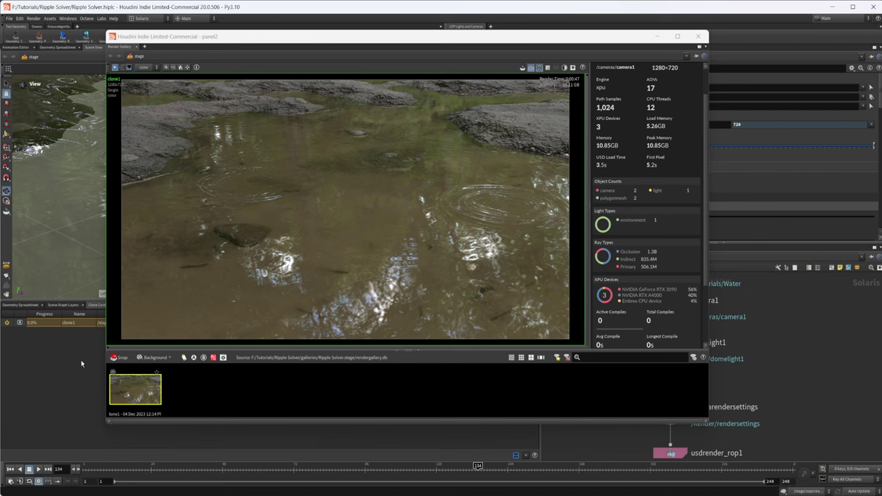
Step: Open the Hscript Textport and close the floating Render Gallery window
left_click(67, 19)
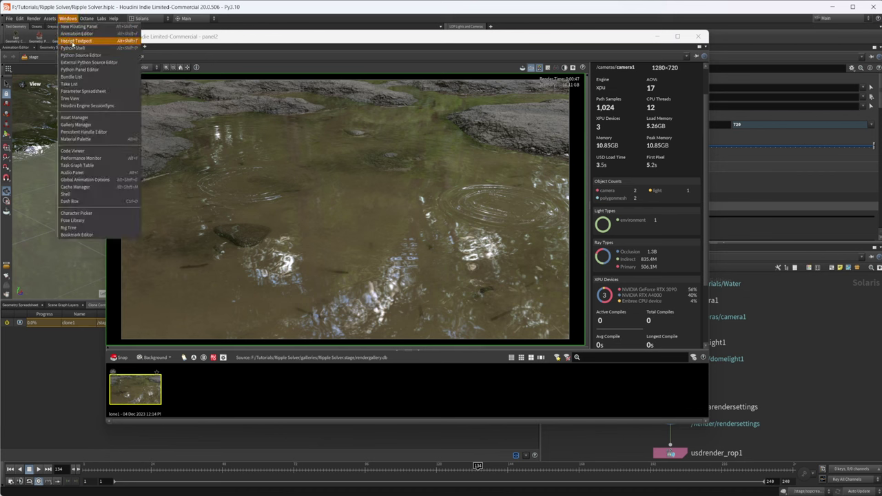
left_click(74, 41)
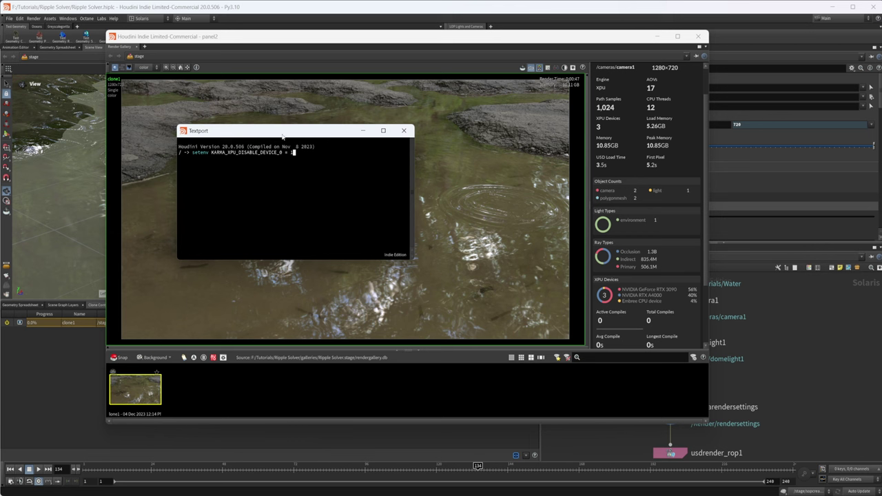
left_click_drag(282, 137, 171, 163)
left_click(256, 155)
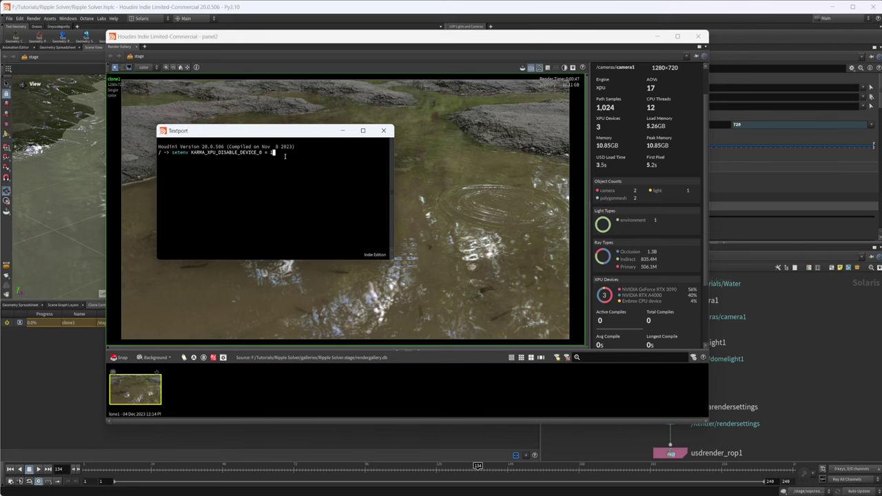
left_click(657, 36)
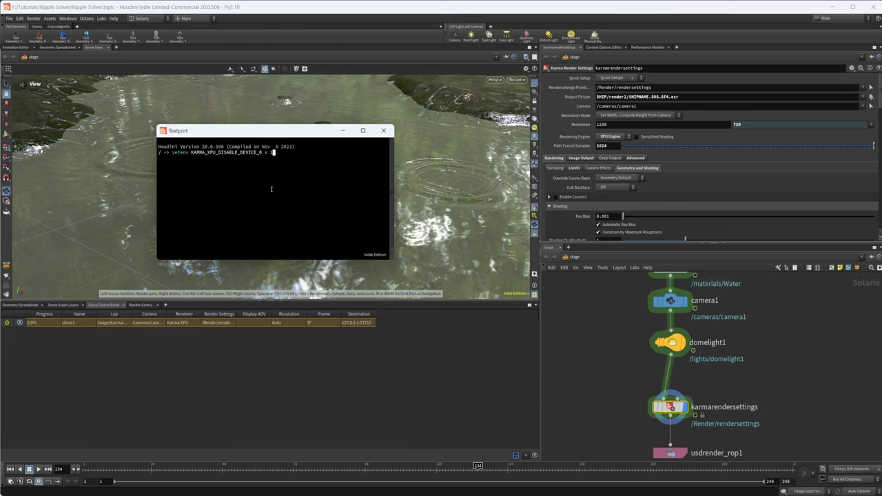
Step: Run setenv KARMA_XPU_DISABLE_DEVICE_0 = 1 in the Textport
left_click_drag(288, 153, 192, 153)
left_click(172, 155)
double_click(176, 153)
left_click(210, 153)
left_click_drag(172, 153, 264, 153)
key("Right")
key("Right")
key("Right")
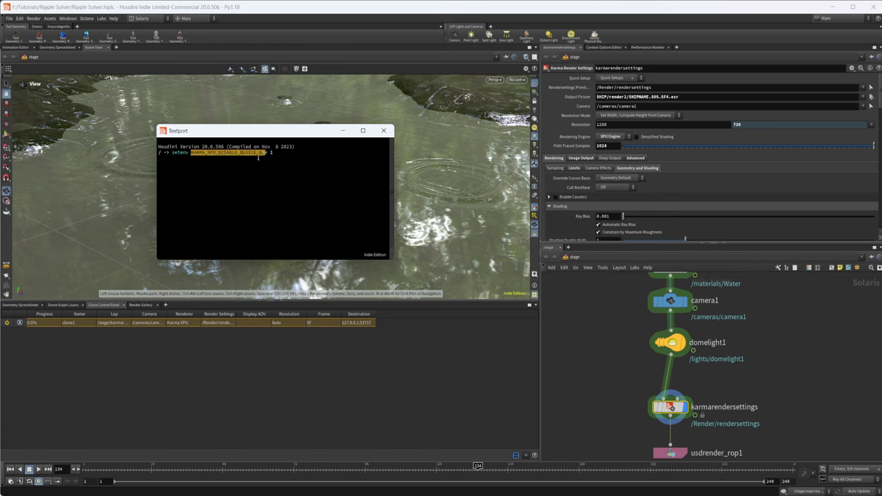
left_click(259, 154)
key("End")
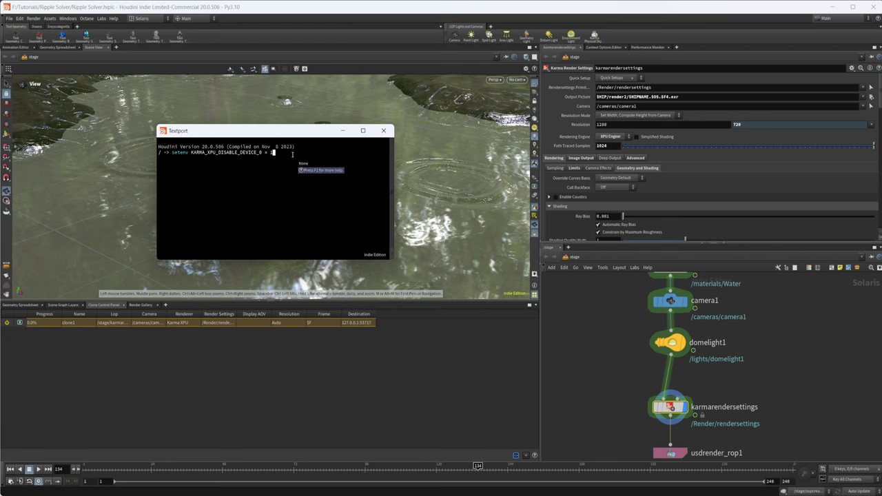
key("Return")
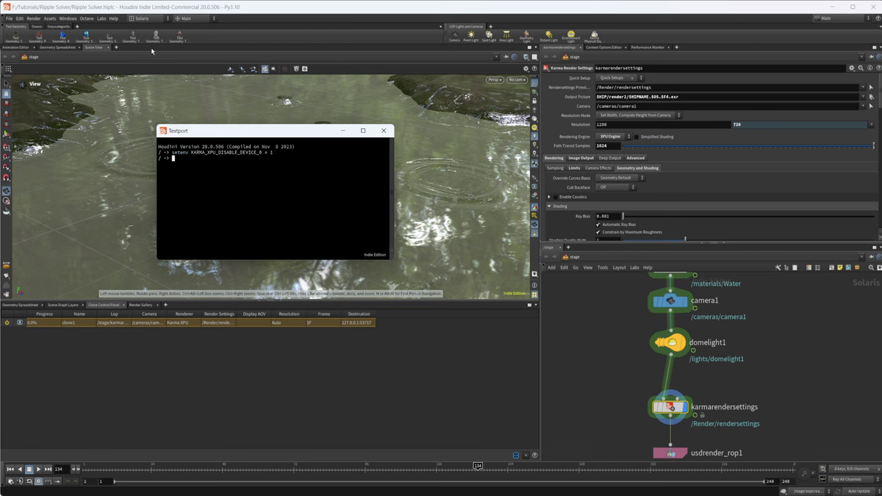
left_click(494, 79)
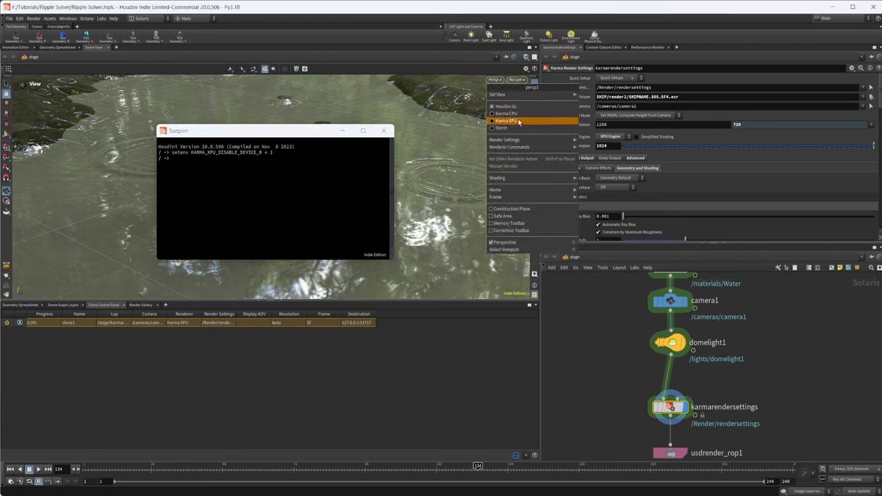
Step: Switch the viewport renderer to Karma XPU and reposition the Textport
left_click(519, 121)
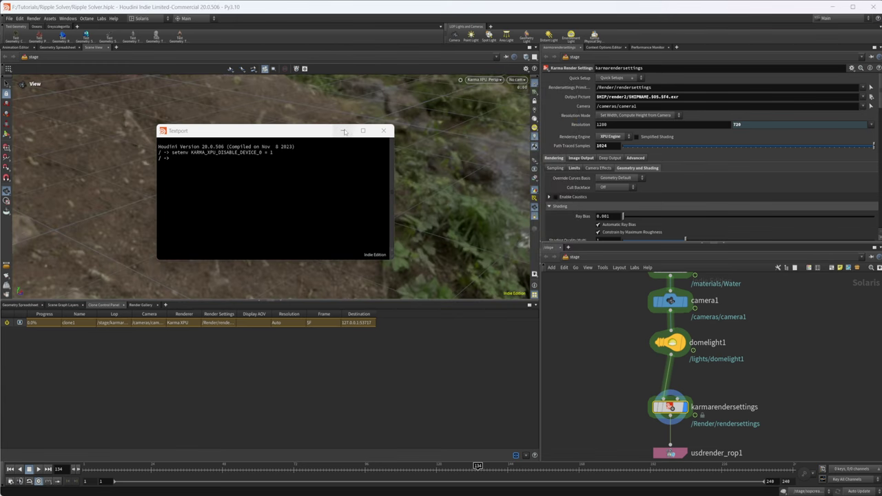
left_click_drag(281, 139, 725, 282)
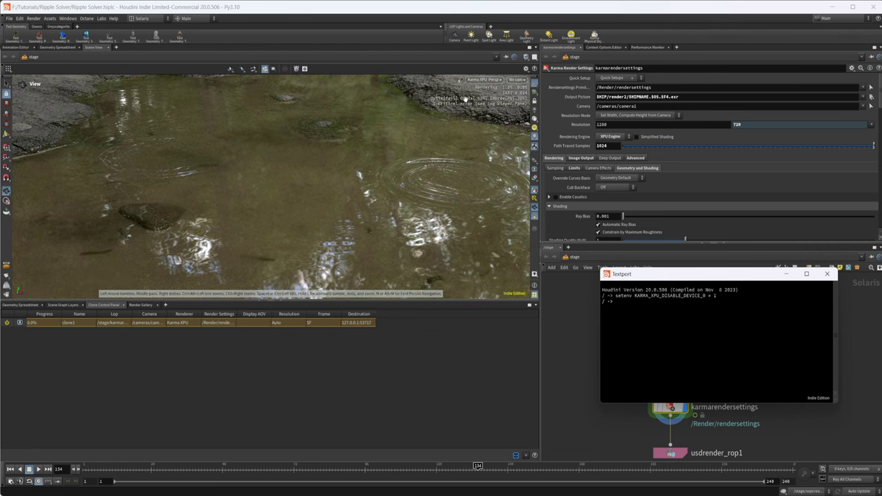
left_click_drag(655, 274, 272, 175)
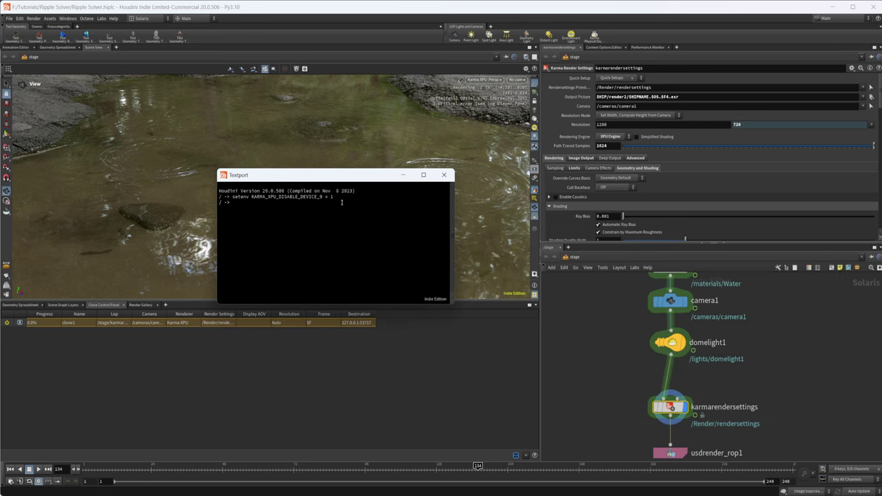
Step: Run setenv KARMA_XPU_DISABLE_DEVICE_1 = 1 and restart the viewport render
left_click_drag(336, 198, 233, 198)
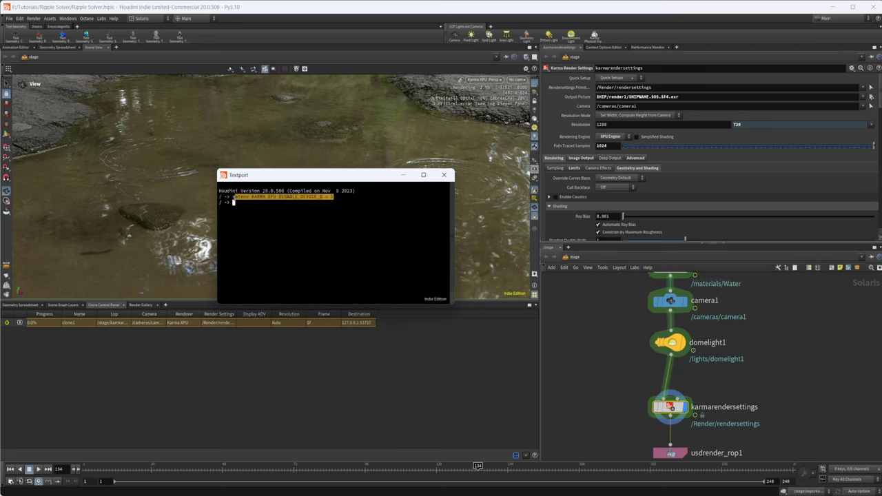
key("ctrl+c")
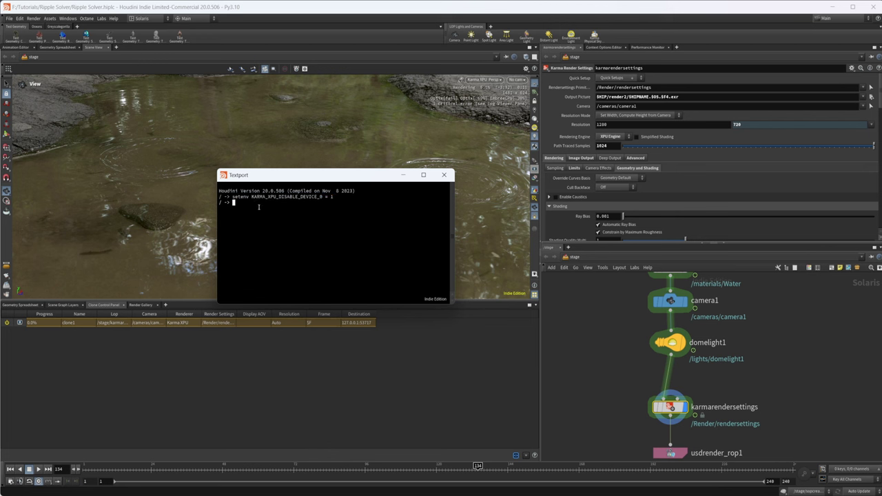
key("ctrl+v")
key("Left")
key("Left")
key("Left")
key("Left")
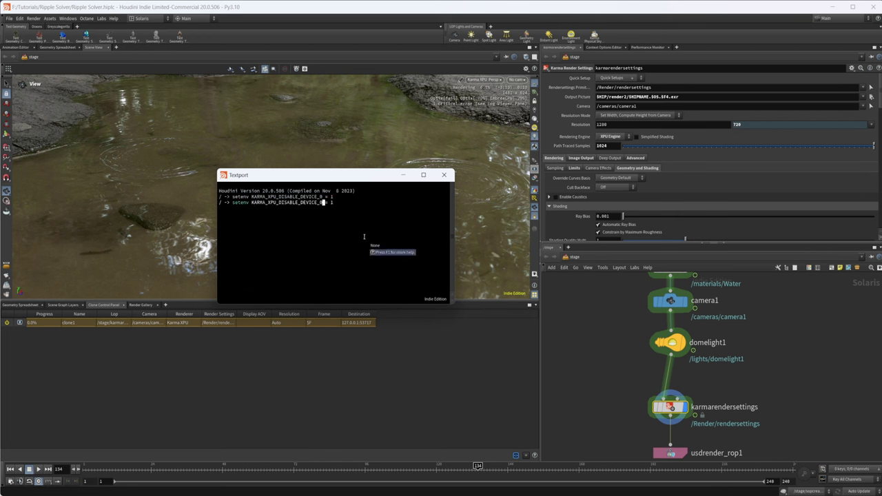
key("BackSpace")
type("1")
key("F1")
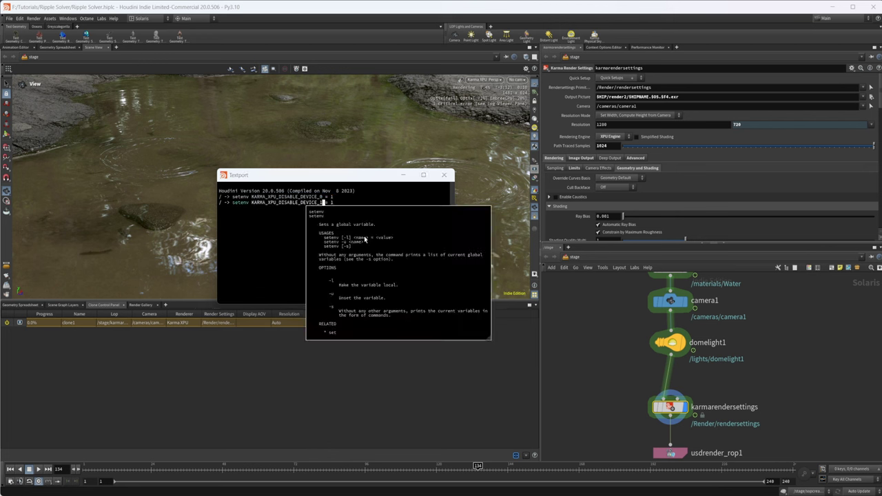
key("Return")
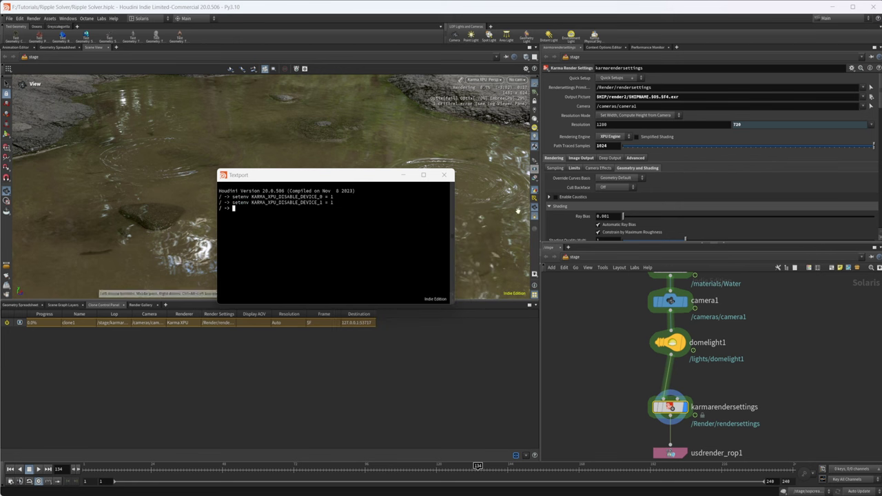
left_click(486, 80)
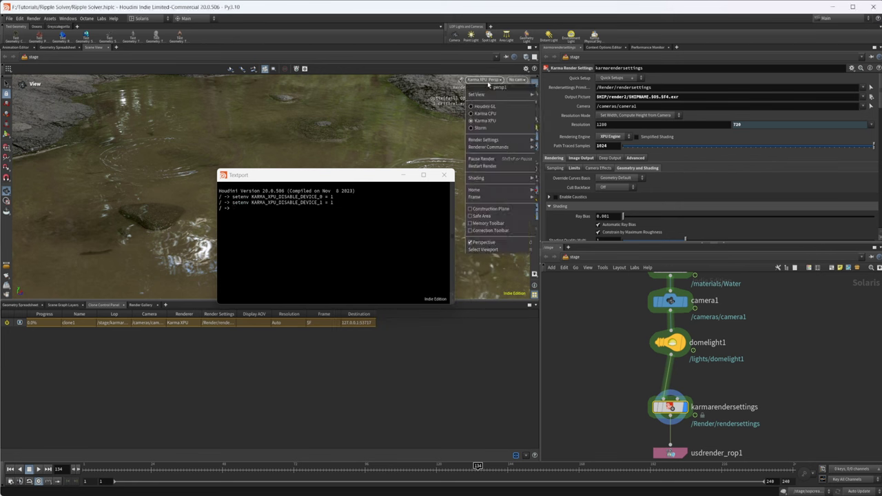
left_click(491, 166)
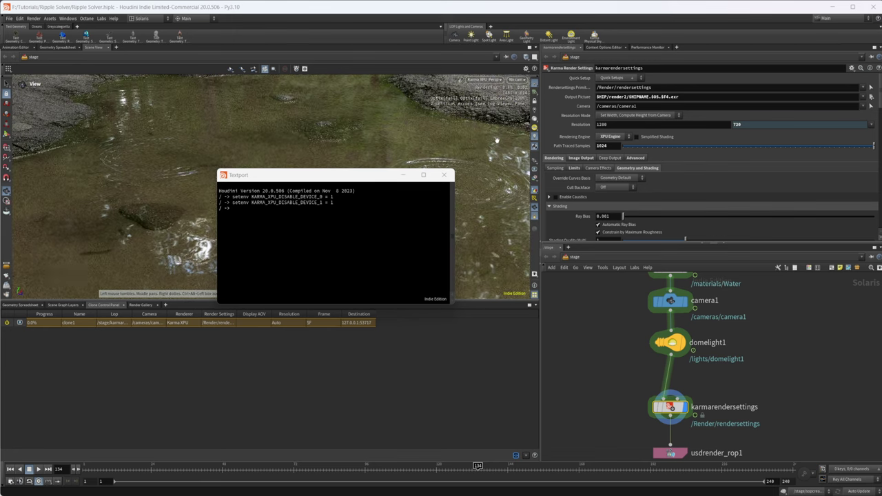
Step: Run setenv KARMA_XPU_DISABLE_DEVICE_0 = 0 to re-enable XPU device 0
left_click(326, 207)
type("set")
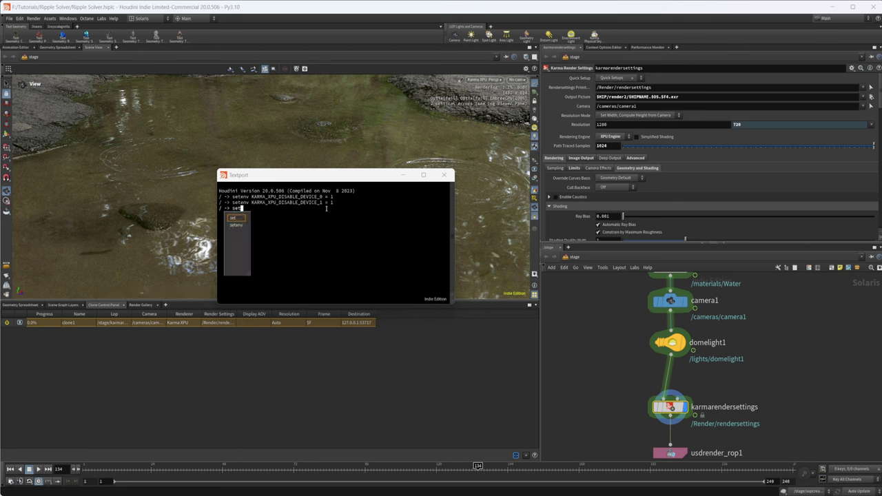
key("Escape")
key("Up")
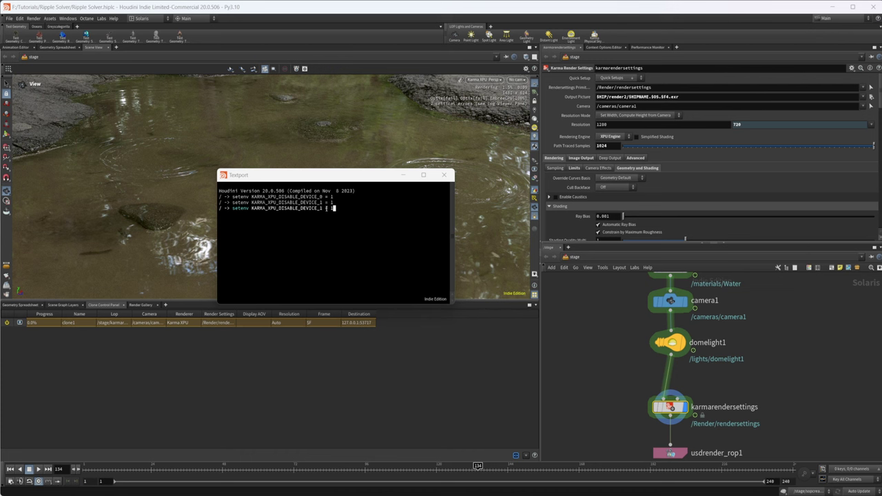
key("Left")
key("Left")
key("Left")
key("Left")
key("BackSpace")
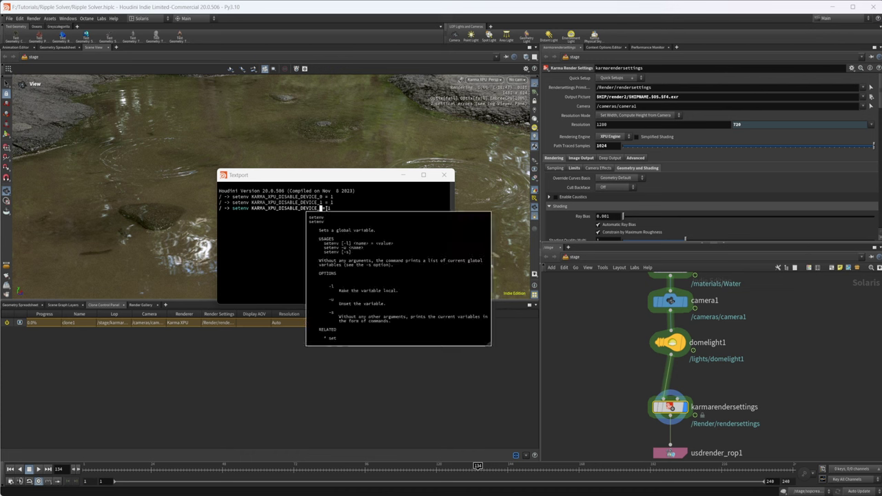
type("0")
key("Right")
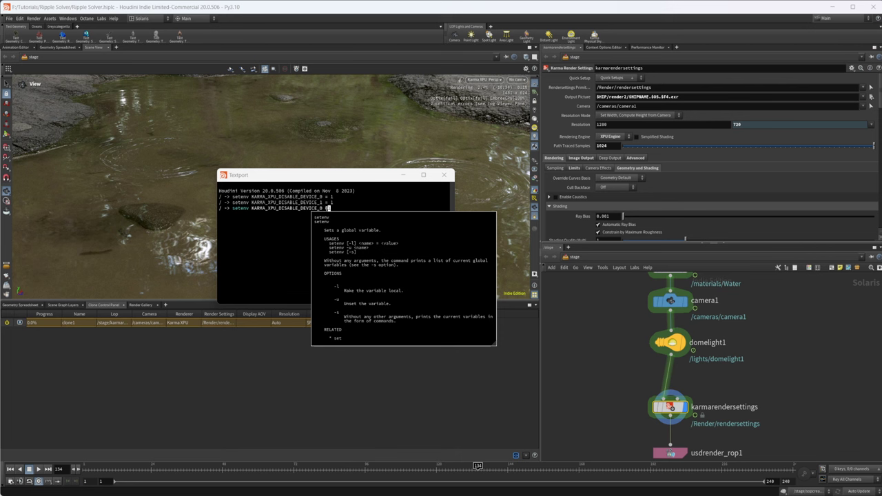
key("BackSpace")
key("BackSpace")
type("= 0")
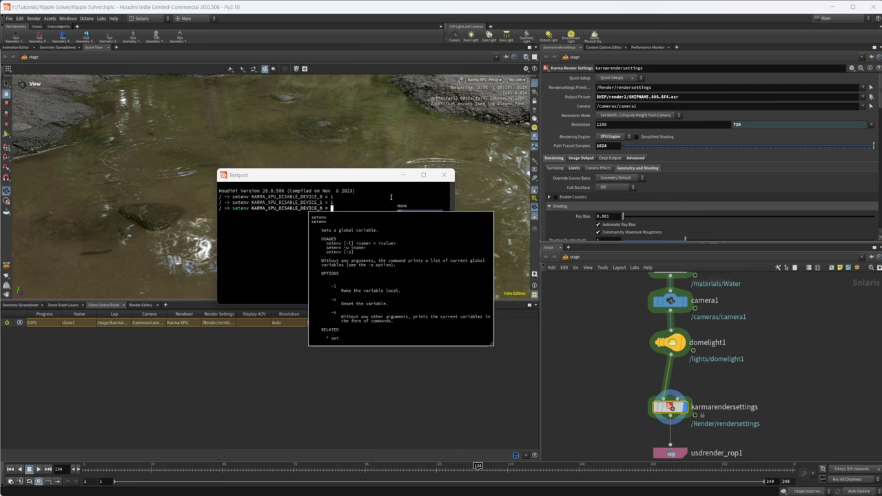
key("Return")
Step: Run setenv KARMA_XPU_DISABLE_DEVICE_1 = 0, restart the render, then switch the viewport to Houdini GL
key("Up")
key("Up")
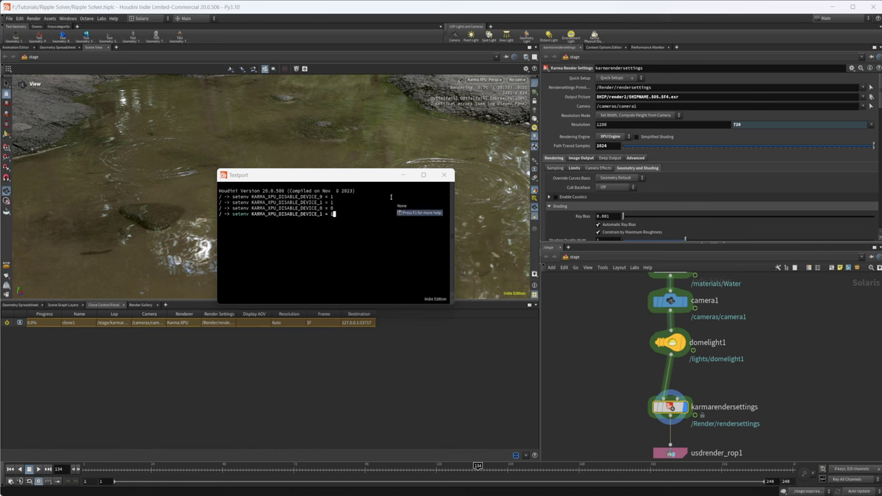
key("BackSpace")
type("0")
key("Return")
left_click(485, 80)
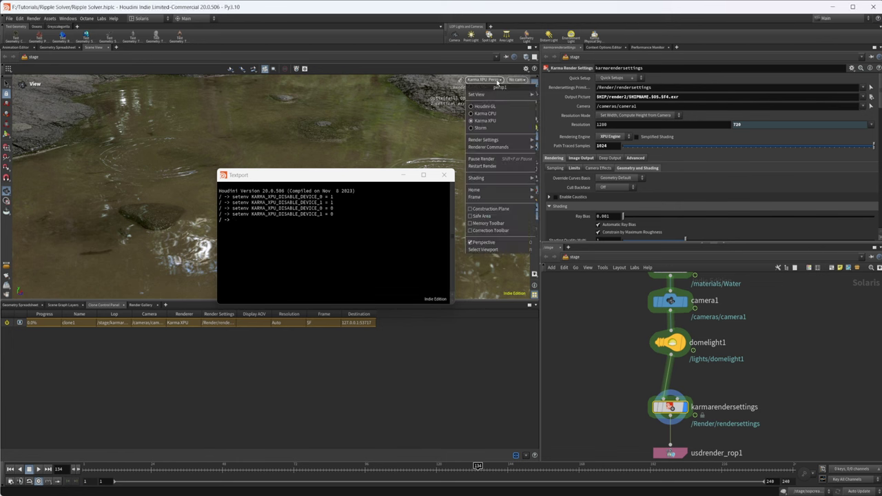
left_click(508, 166)
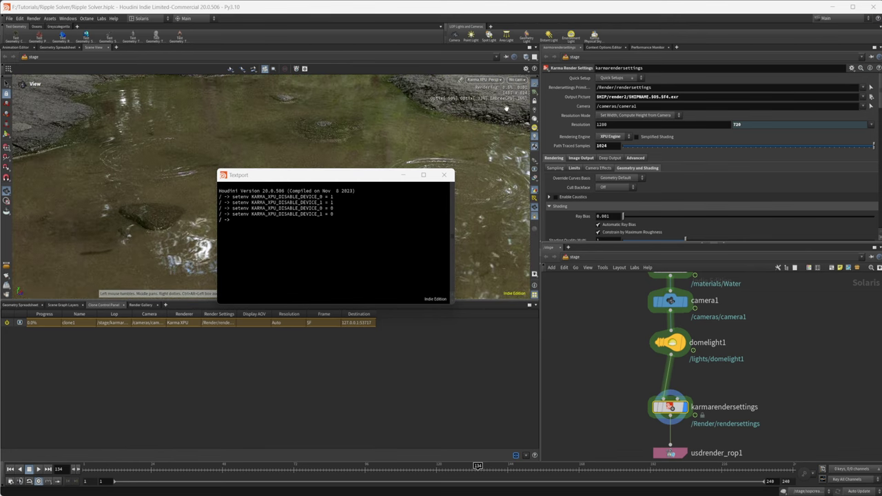
left_click(484, 80)
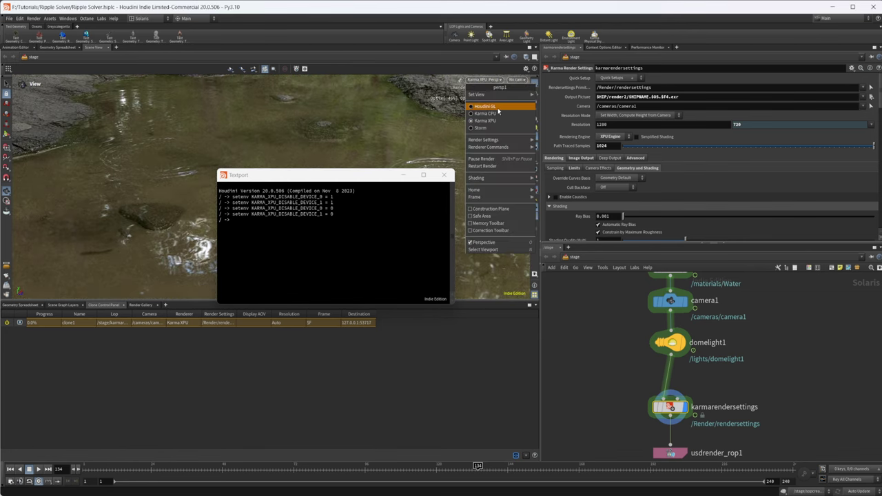
left_click(482, 89)
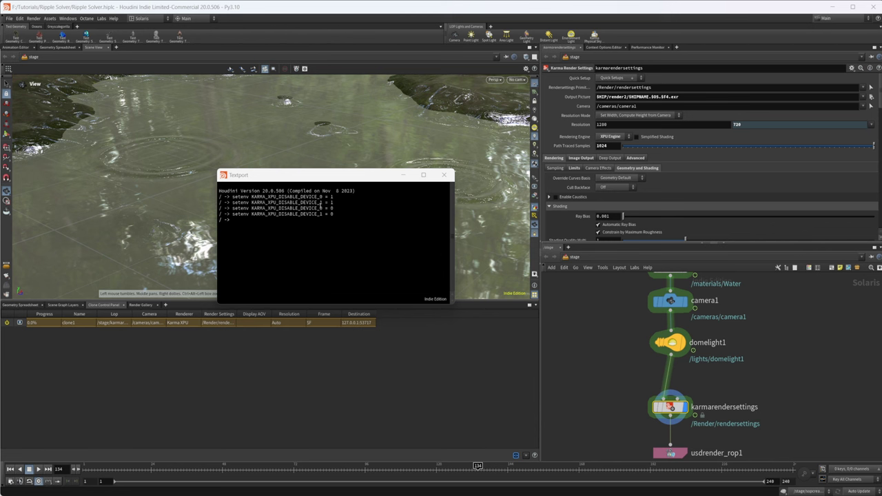
Step: Close the Textport and place an XPU Device Controller node in the stage network
left_click(444, 175)
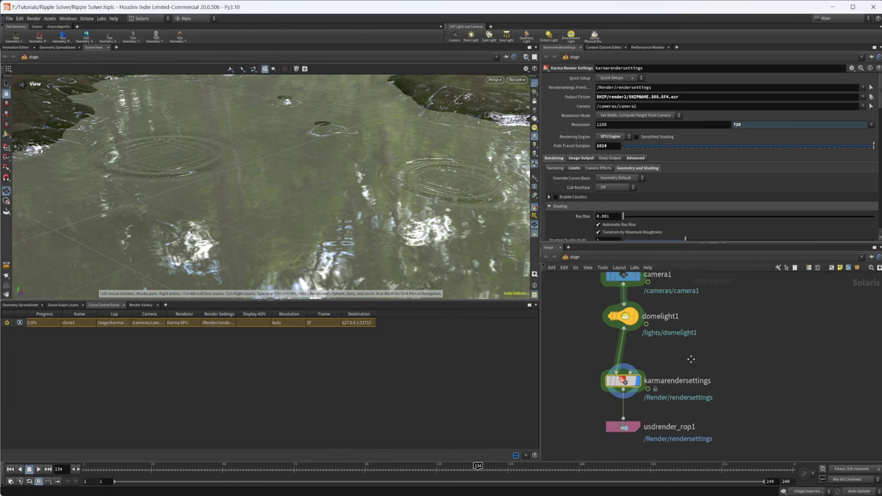
key("Tab")
mouse_move(702, 352)
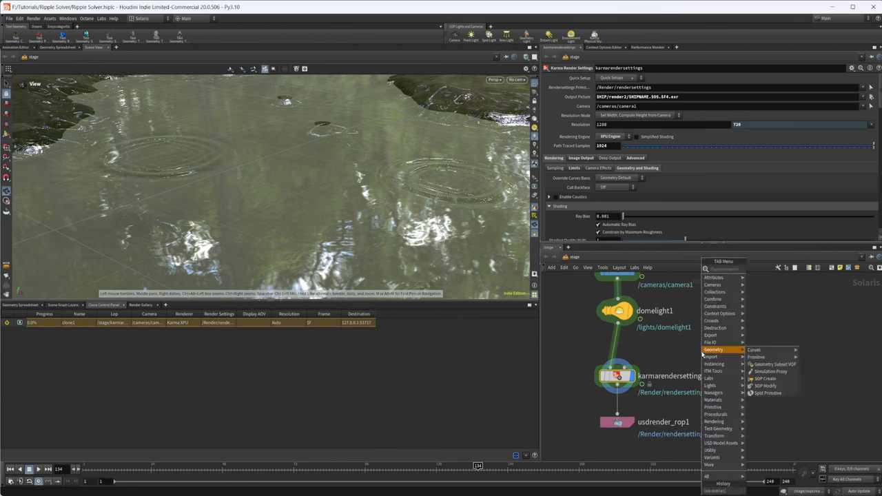
type("x")
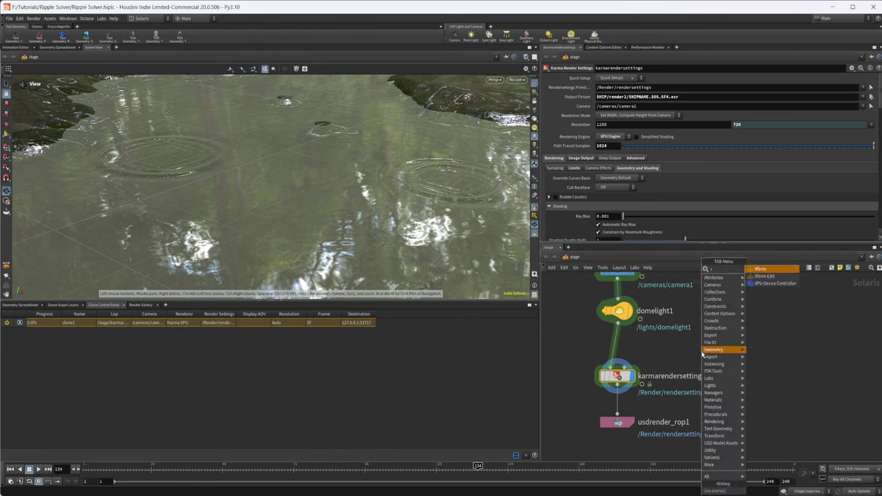
key("Down")
key("Down")
key("Return")
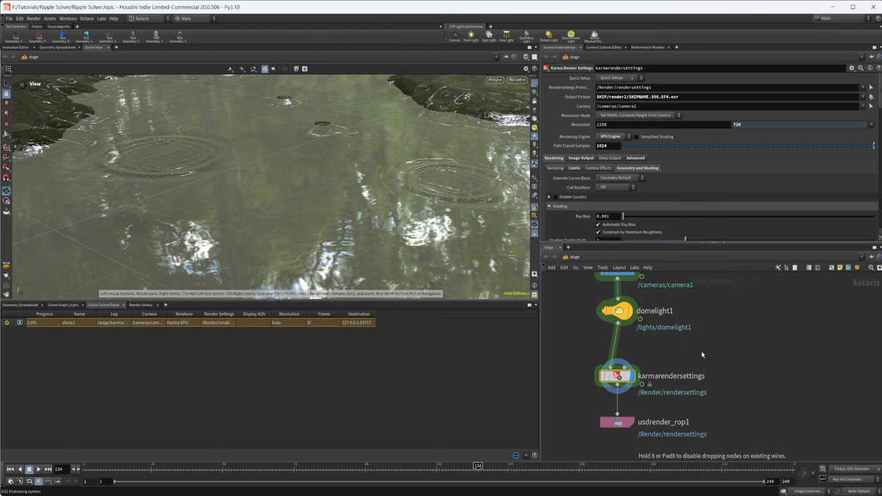
left_click(702, 352)
left_click_drag(702, 352, 736, 315)
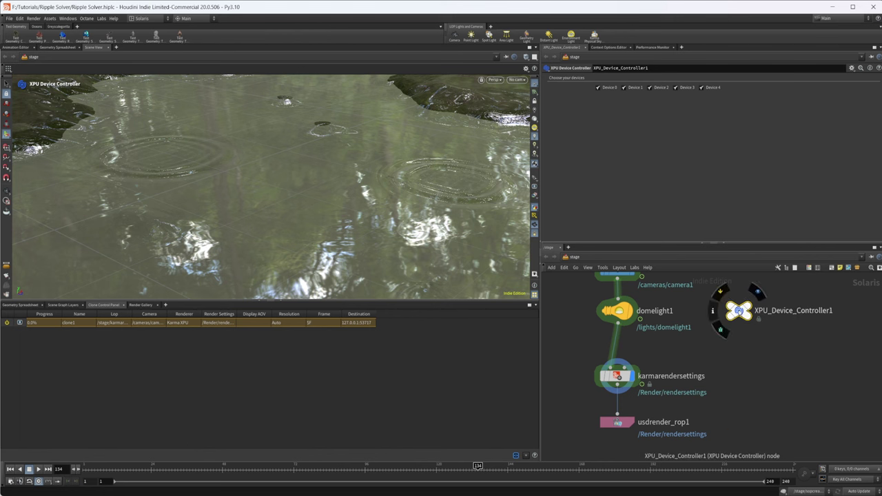
middle_click_drag(738, 375, 672, 438)
left_click_drag(684, 360, 692, 352)
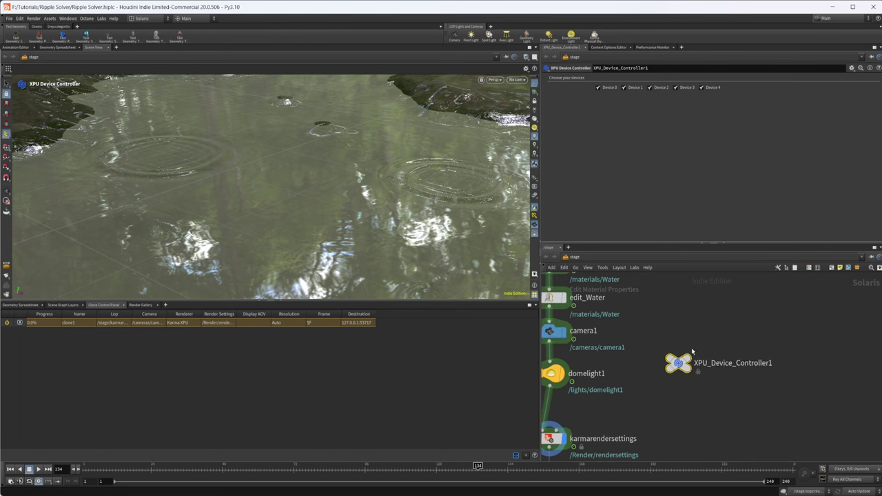
middle_click_drag(688, 407, 693, 396)
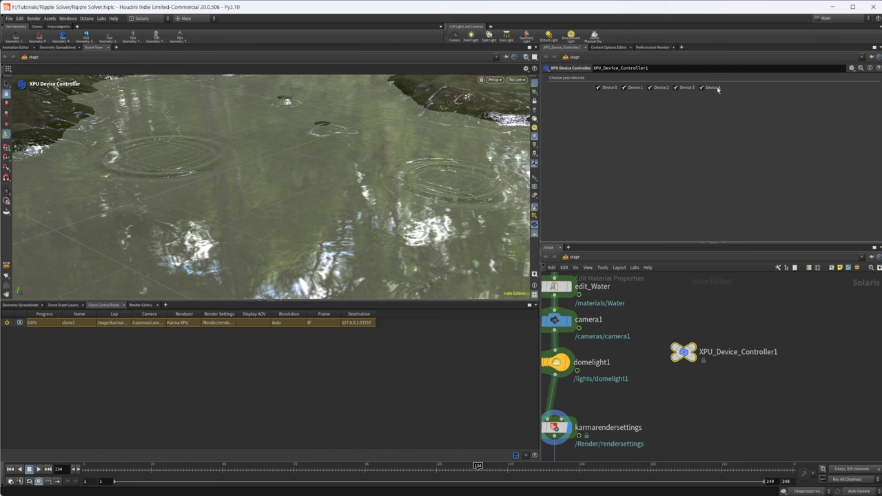
Step: Disable XPU Devices 0 and 1 on the controller, checking the Console messages
left_click(599, 88)
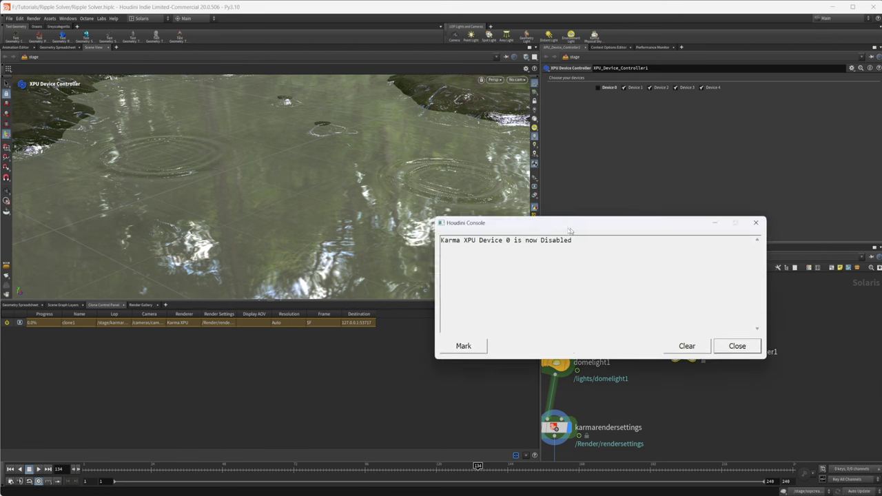
left_click_drag(503, 239, 426, 253)
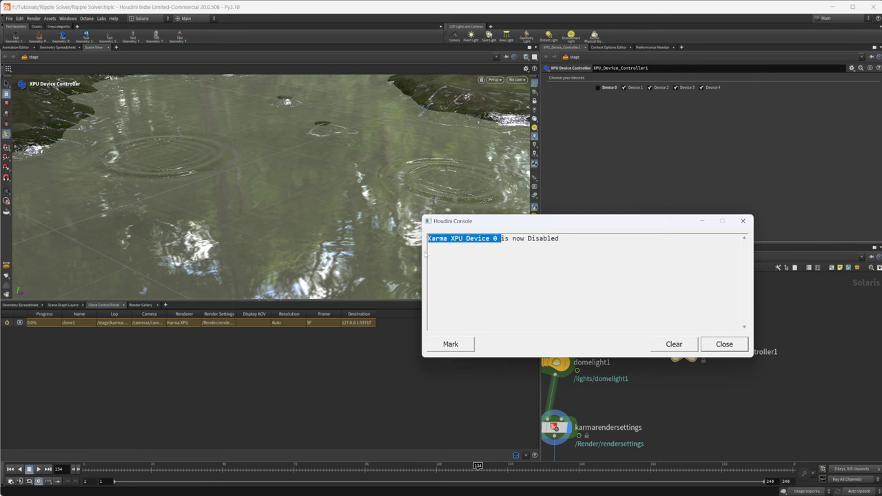
left_click(544, 251)
double_click(543, 239)
left_click(672, 236)
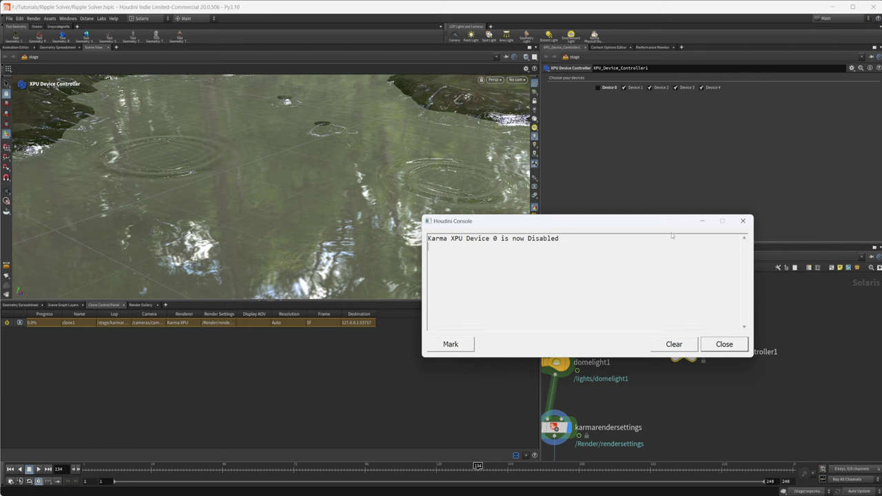
left_click(609, 88)
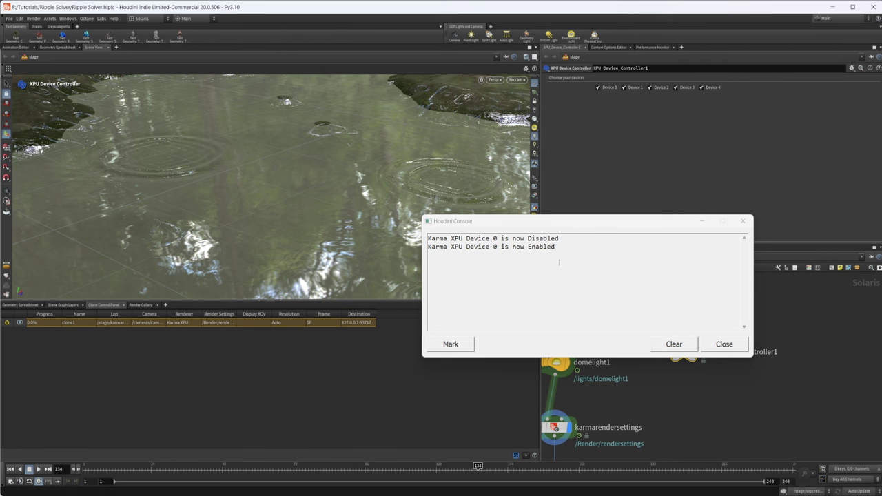
left_click(626, 88)
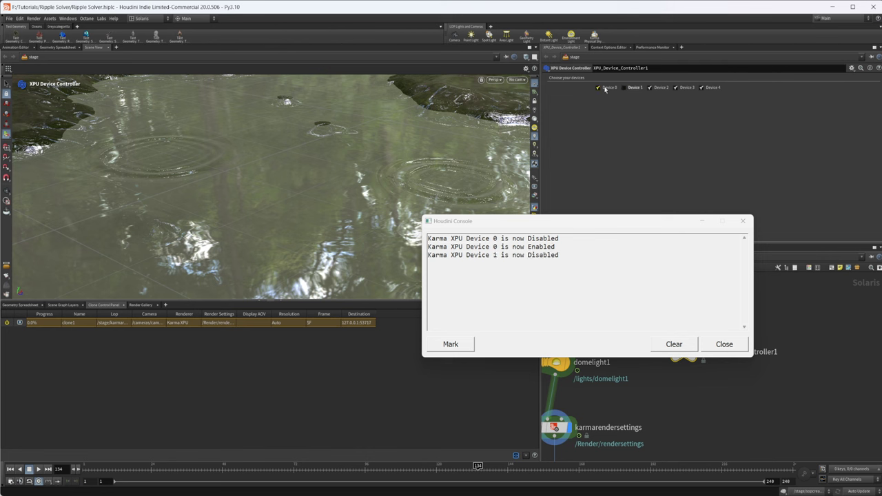
left_click(606, 88)
left_click_drag(654, 221, 881, 246)
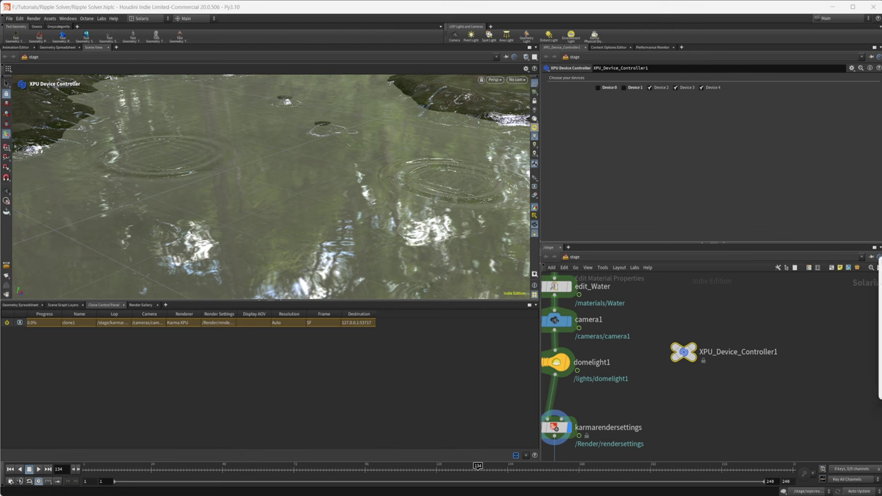
left_click(493, 79)
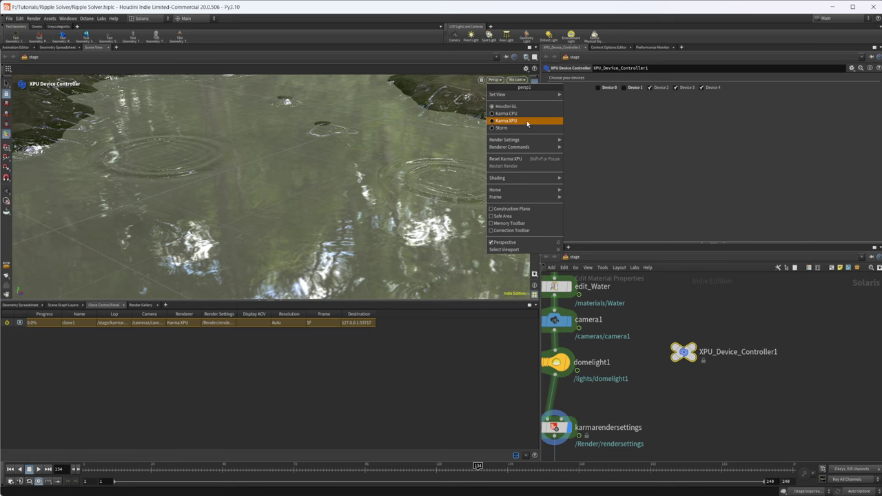
Step: Switch the viewport to Karma XPU and restart the render
left_click(528, 122)
left_click(496, 80)
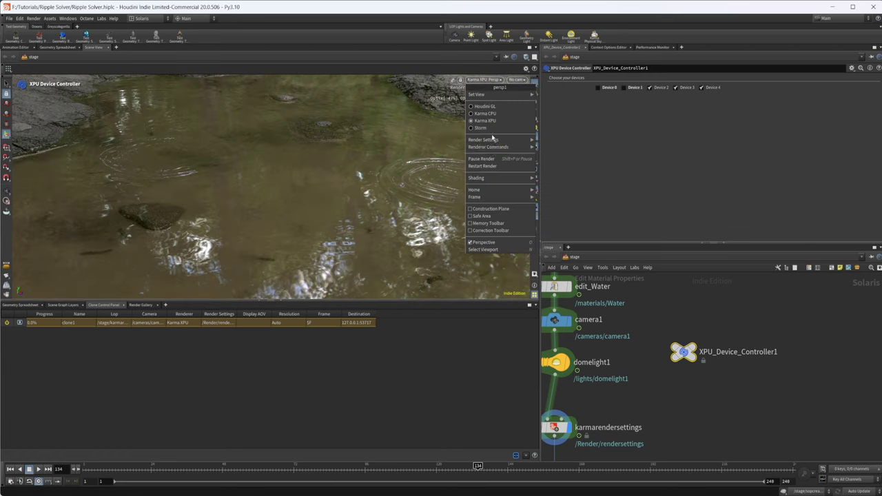
left_click(514, 160)
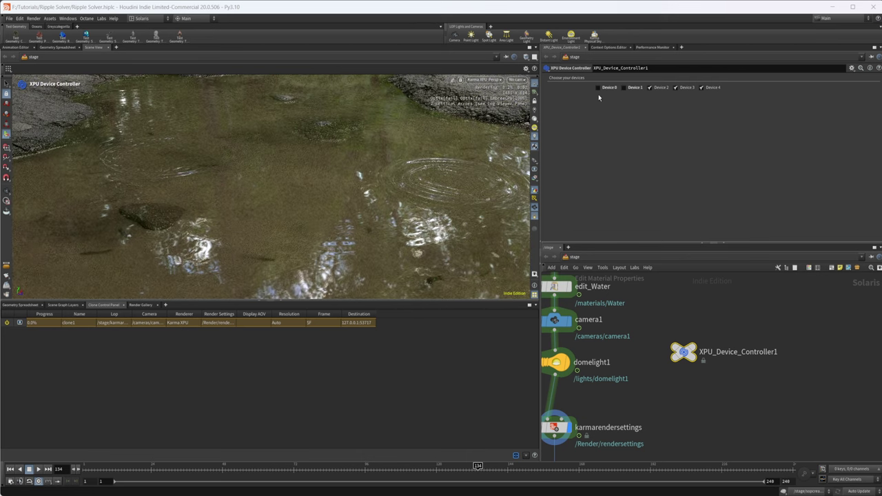
Step: Re-enable Devices 0 and 1, disable Device 2, re-render, then return to Houdini GL
left_click(598, 87)
left_click(623, 88)
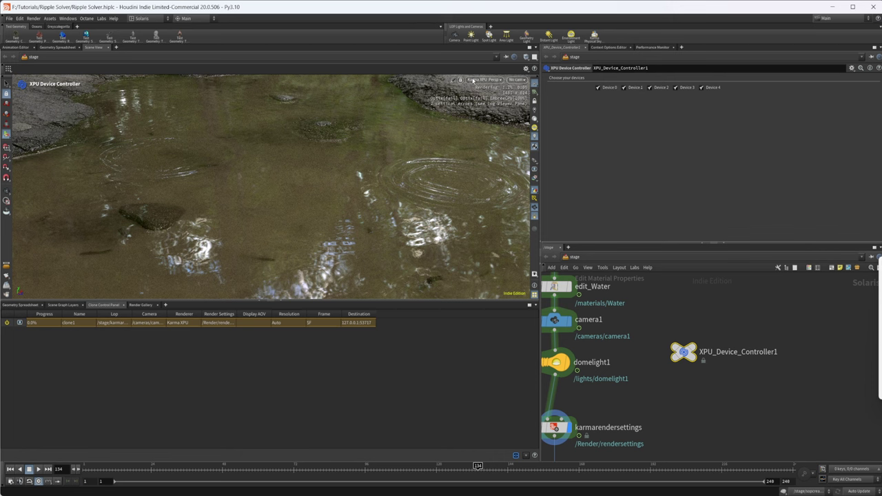
left_click(650, 88)
left_click(491, 80)
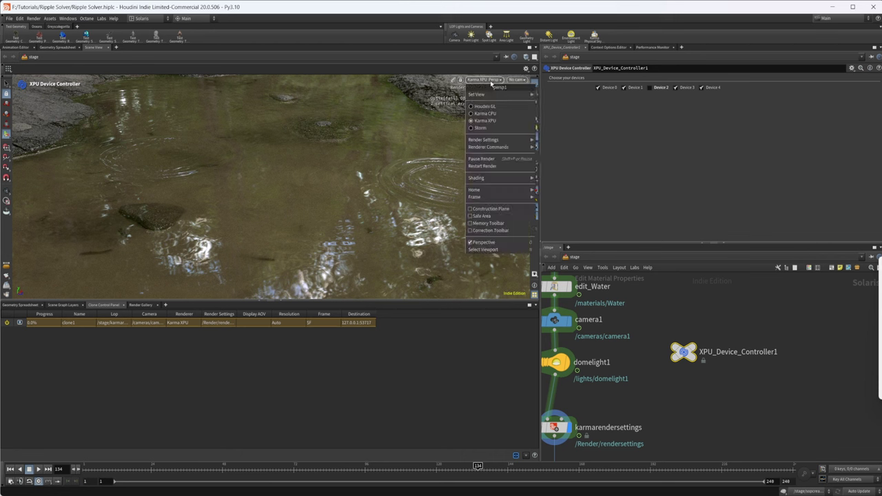
left_click(507, 169)
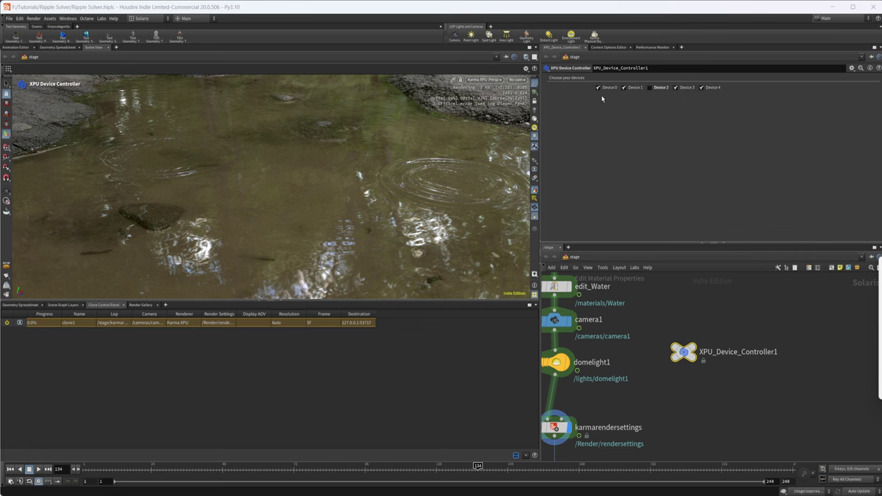
left_click(485, 79)
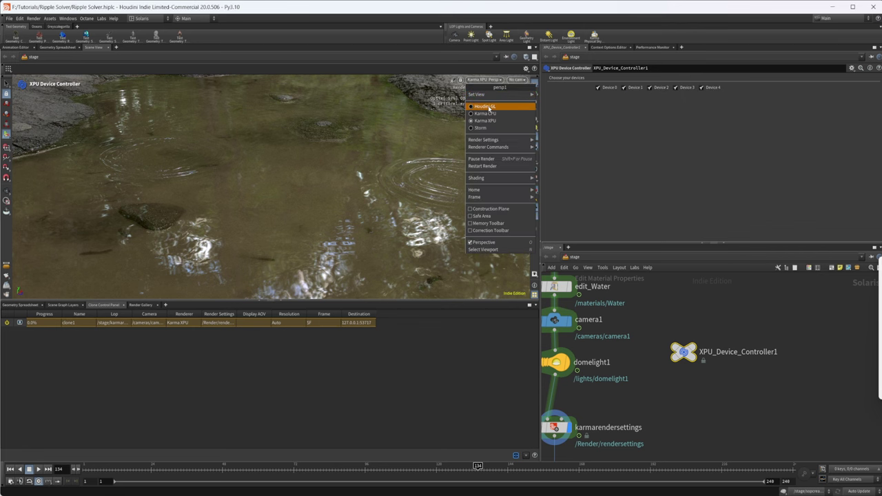
left_click(493, 108)
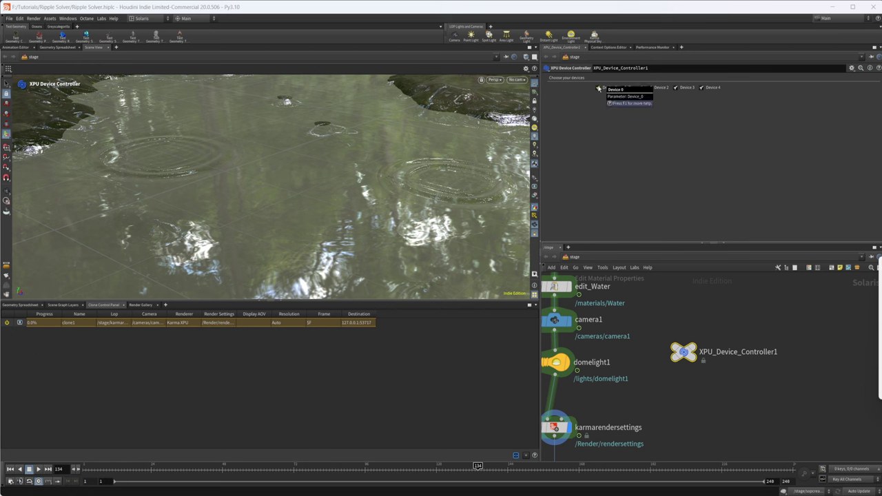
Step: Disable XPU Device 1 on the controller and start rendering the clone1 job
left_click(631, 88)
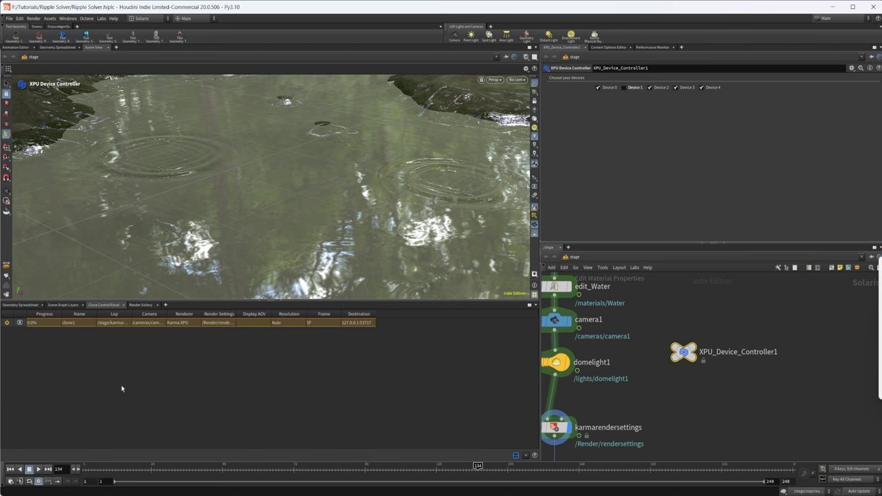
left_click(9, 322)
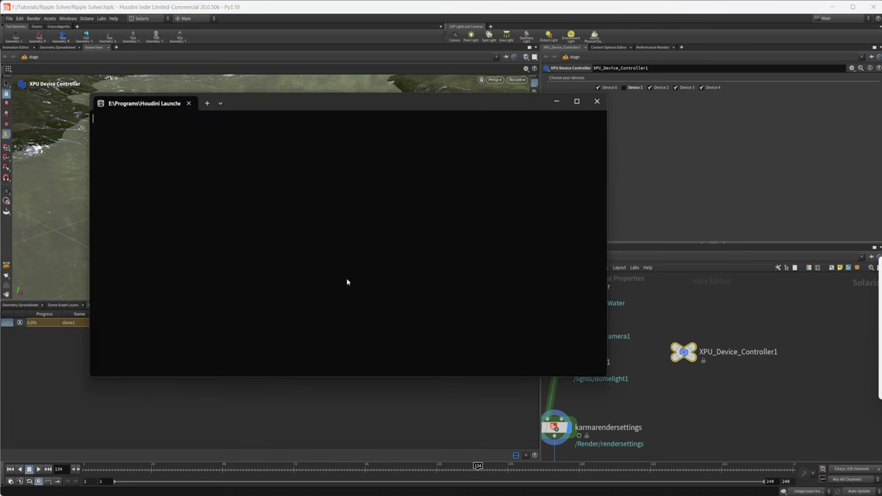
left_click(554, 101)
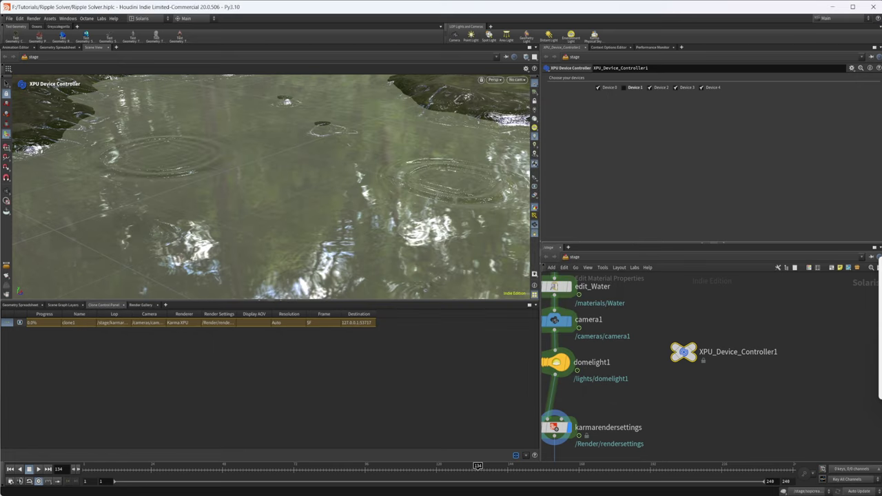
Step: Bring up the Render Gallery, dismiss its stats errors, and enlarge it to review clone1's device stats
mouse_move(836, 463)
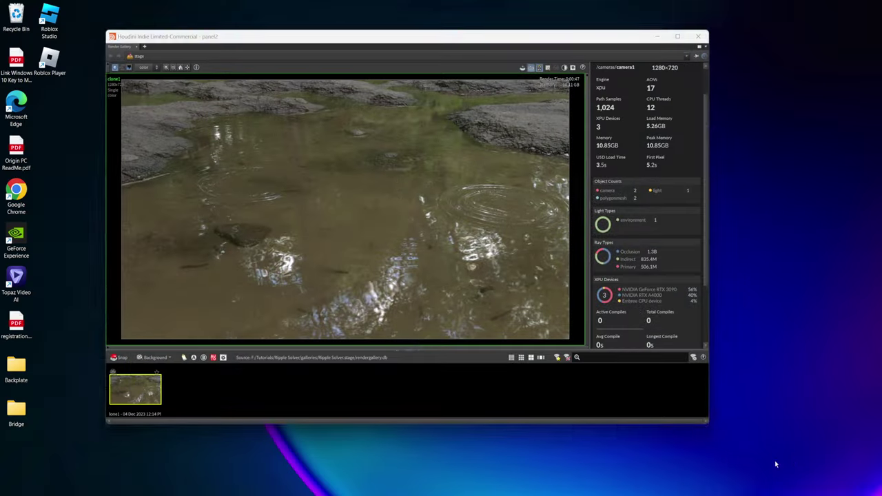
left_click(820, 466)
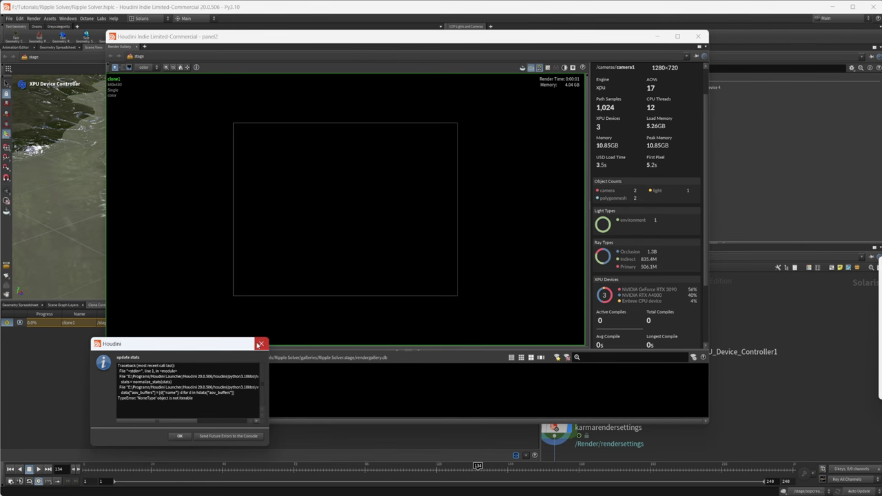
left_click(260, 344)
left_click(279, 350)
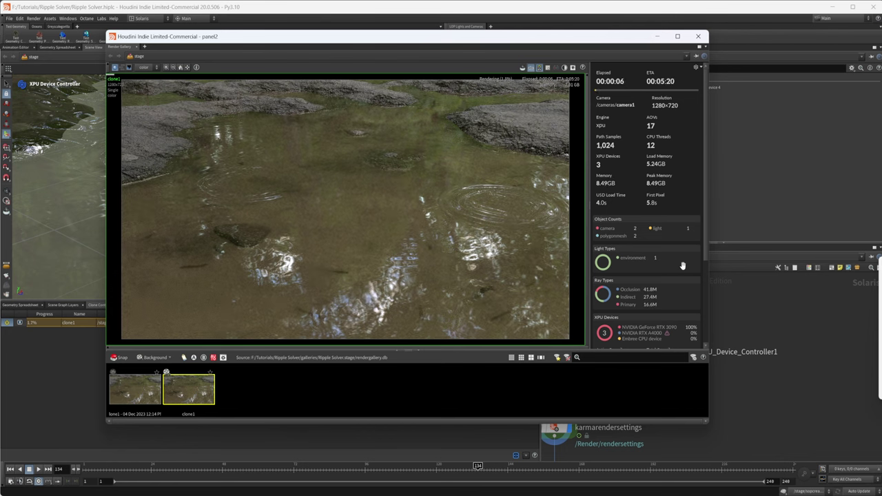
scroll(682, 265, "down", 3)
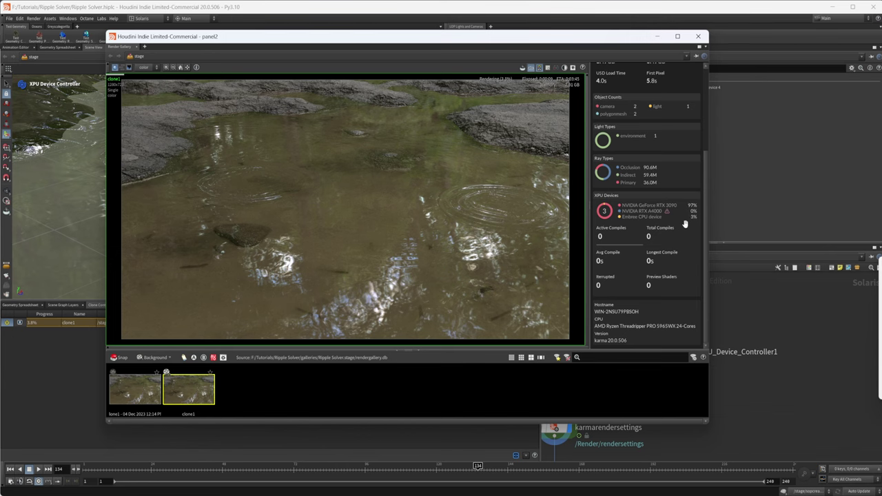
left_click_drag(593, 38, 495, 40)
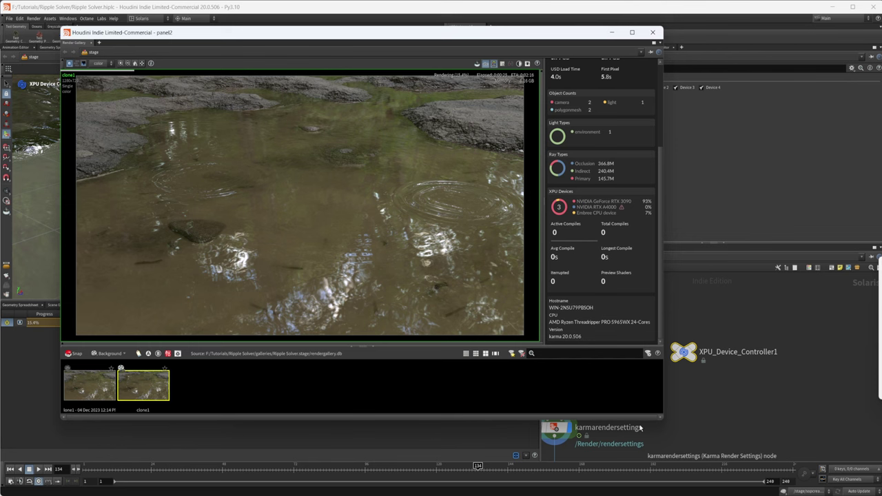
left_click_drag(663, 427, 684, 439)
Step: Set the first gallery snapshot as comparison image B, then minimize the gallery window
right_click(88, 404)
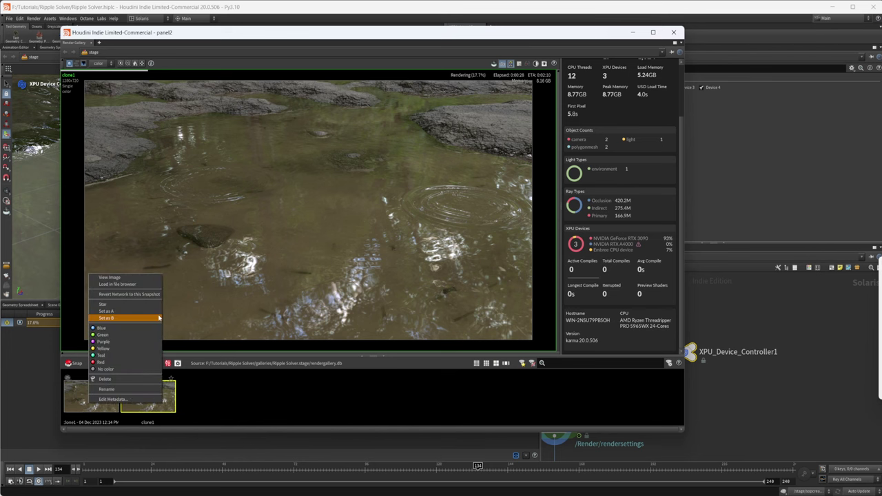
left_click(200, 393)
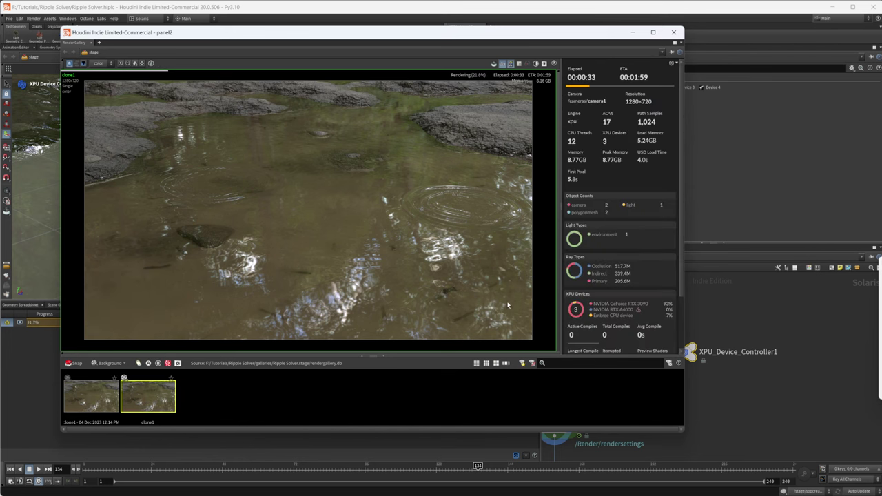
left_click_drag(520, 37, 580, 47)
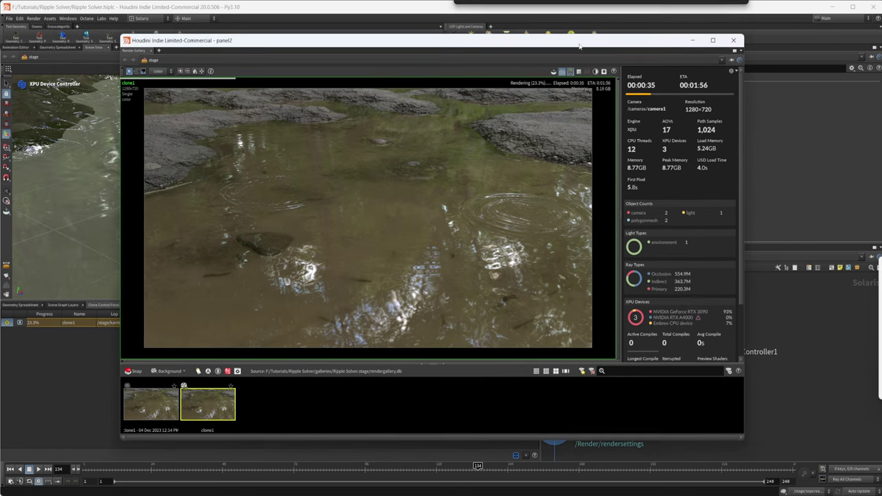
left_click(692, 40)
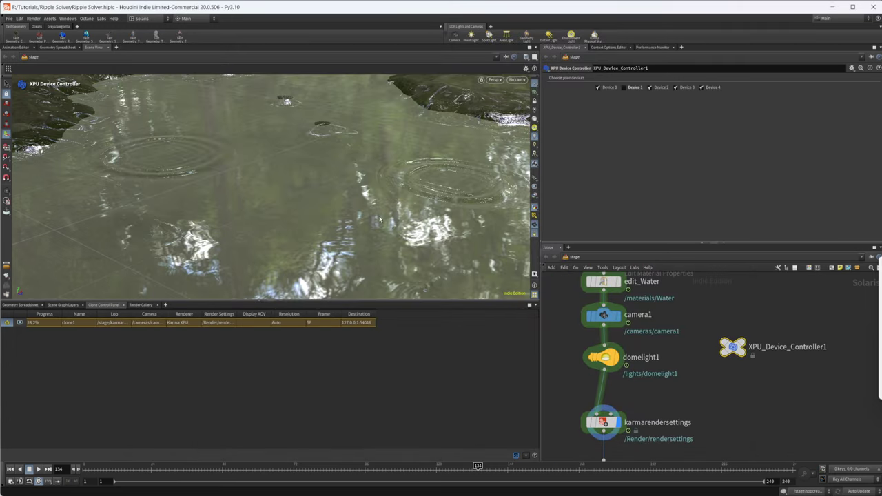
Step: Create camera2 from a new view of the water, wired between domelight1 and karmarendersettings
key("Escape")
left_click_drag(380, 220, 357, 177)
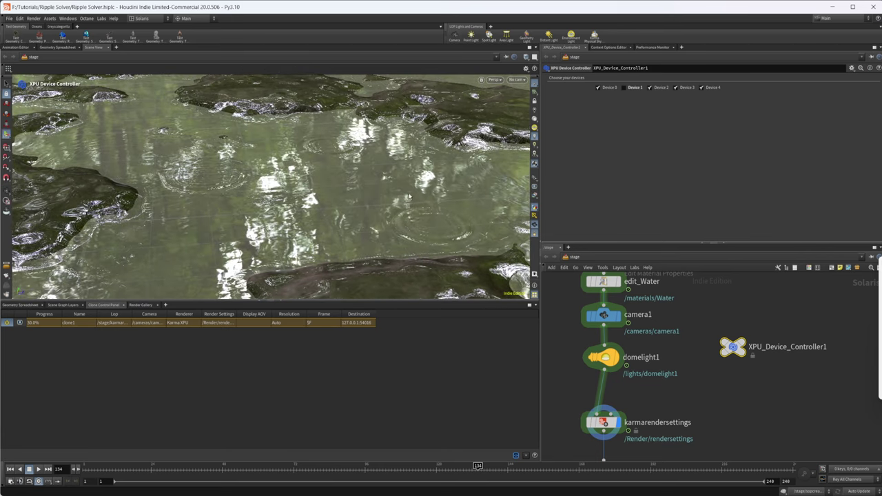
left_click(455, 35)
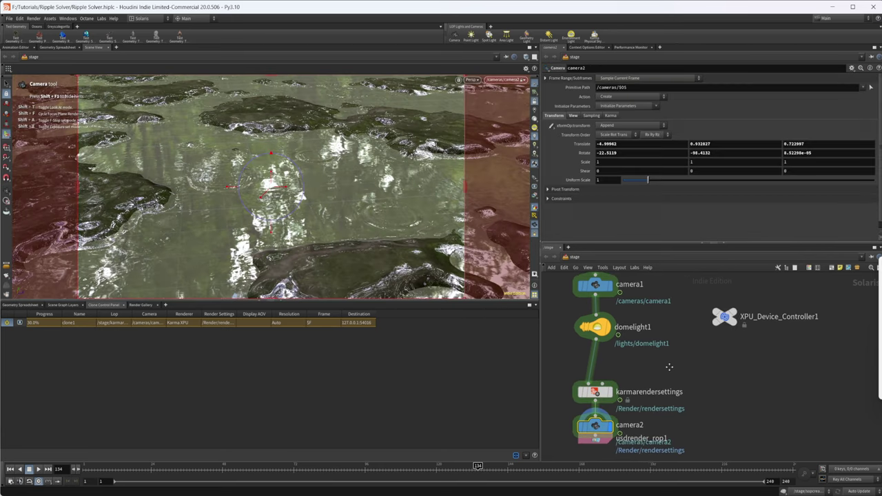
left_click_drag(594, 430, 591, 364)
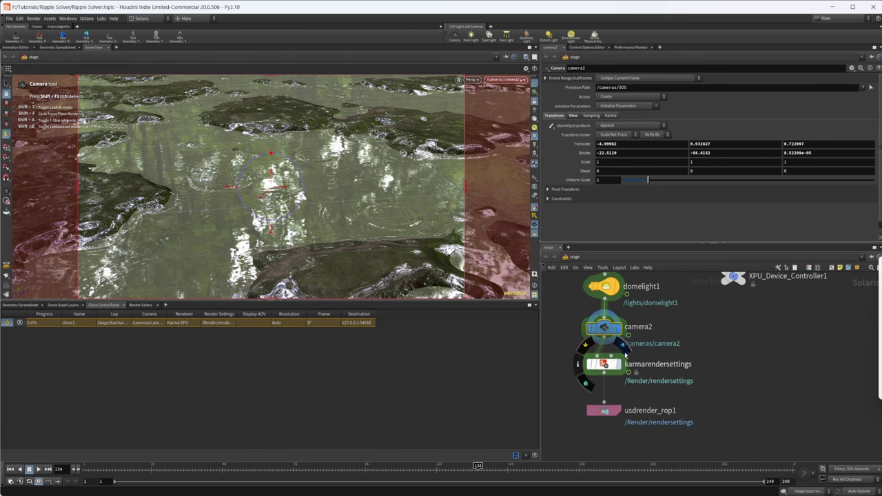
Step: Create a local clone2 using karmarendersettings as its LOP node
left_click(525, 455)
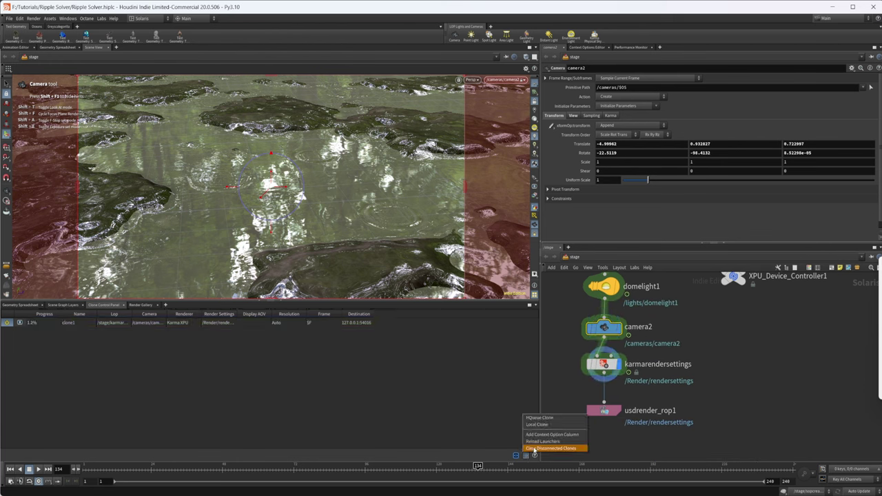
left_click(548, 422)
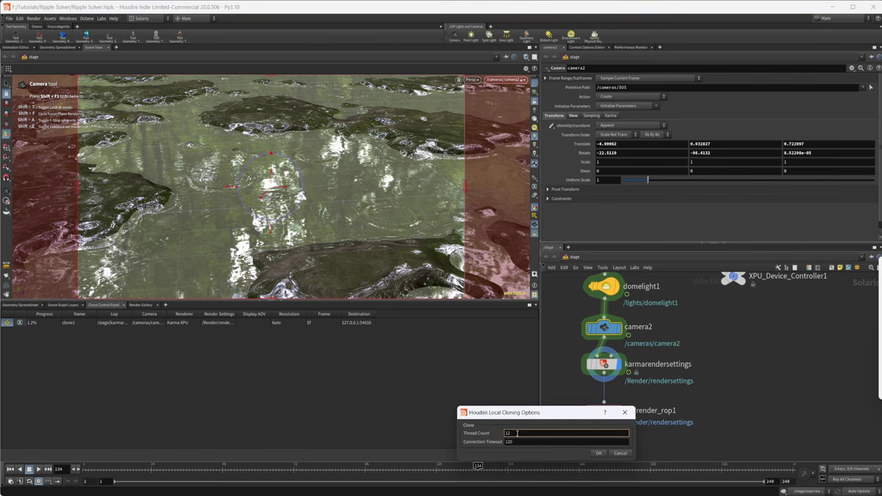
left_click(599, 453)
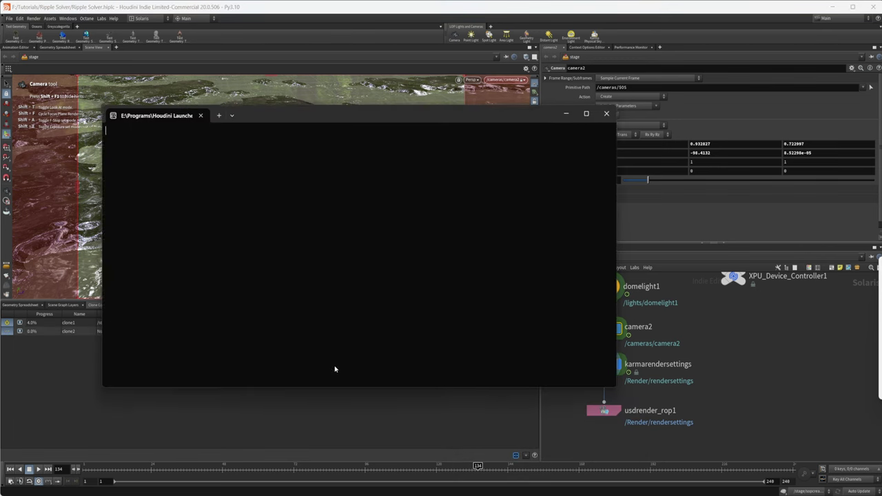
left_click(569, 114)
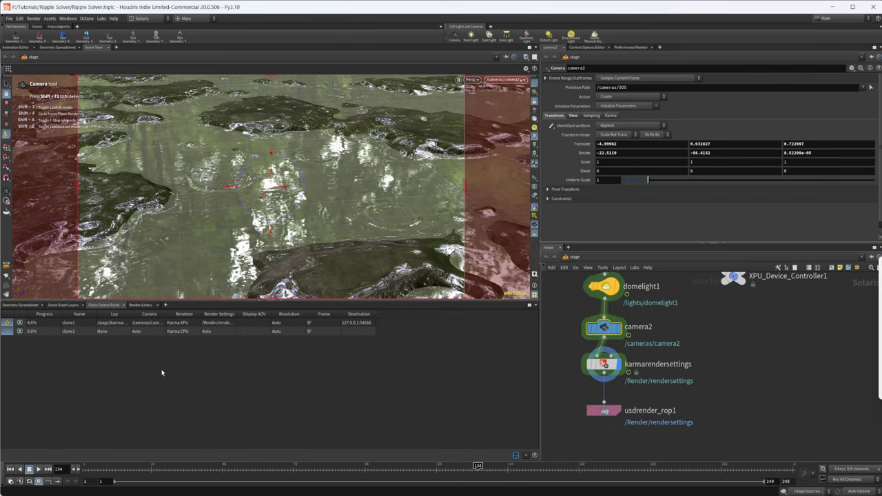
left_click(15, 333)
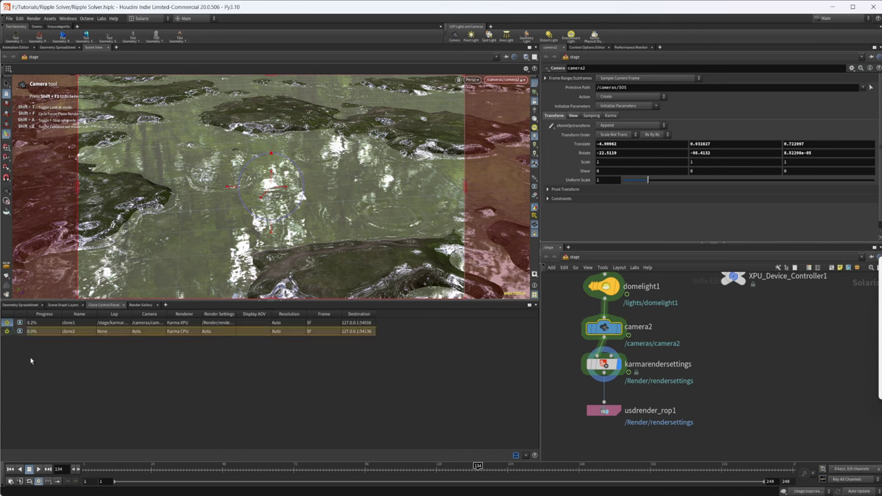
left_click(126, 336)
left_click(127, 335)
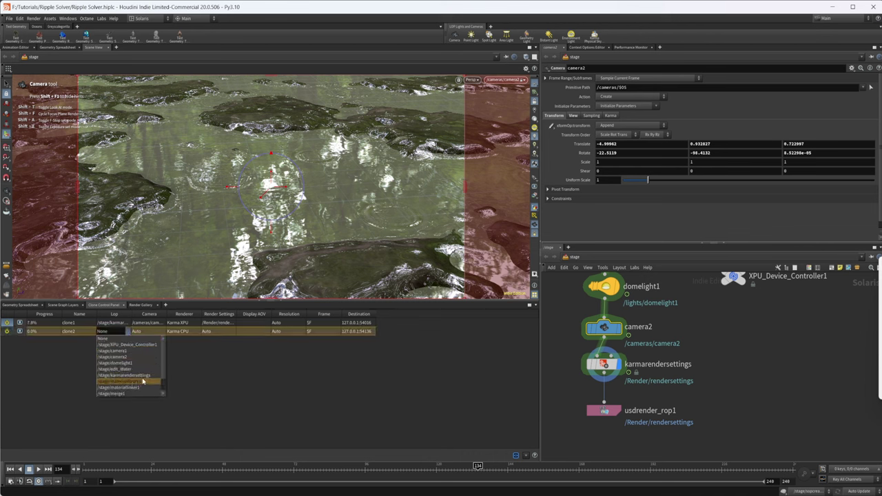
left_click(143, 381)
Step: Check clone2's camera choices, then delete the clone2 entry
left_click(152, 332)
left_click(164, 334)
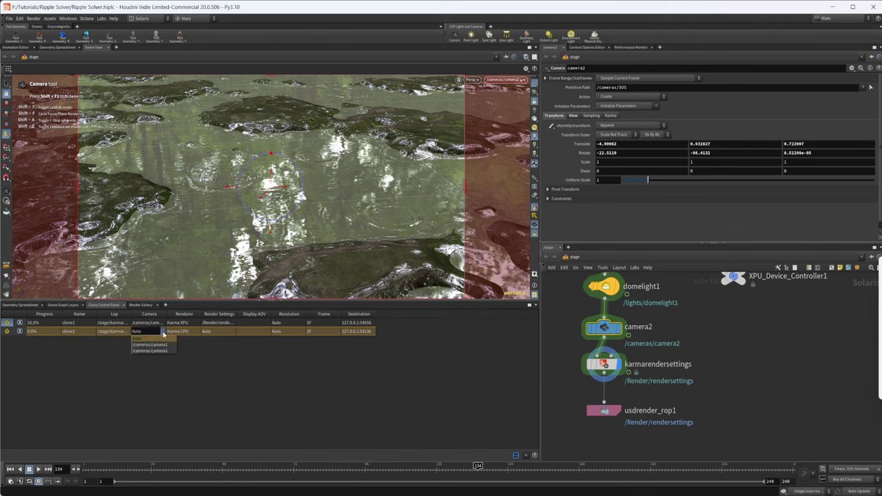
left_click(163, 333)
right_click(53, 334)
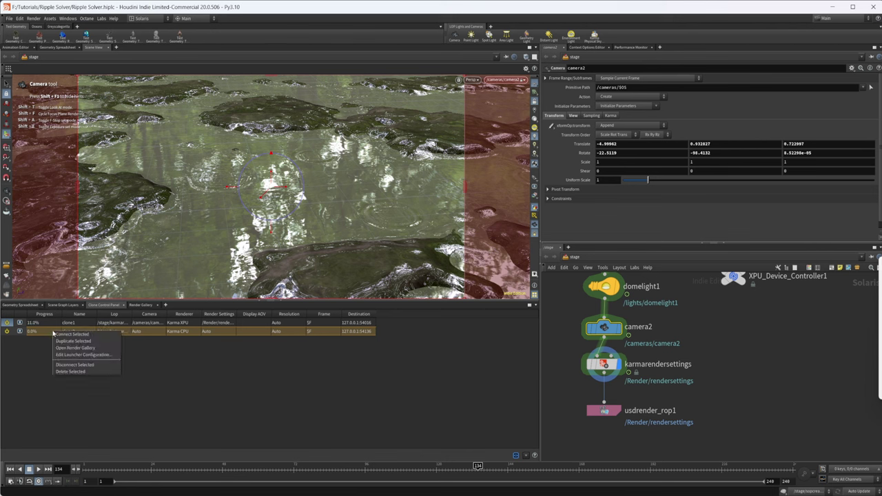
left_click(71, 371)
Step: Duplicate clone1 as Copy of clone1, set its camera to camera2, and start rendering it
right_click(86, 323)
left_click(128, 339)
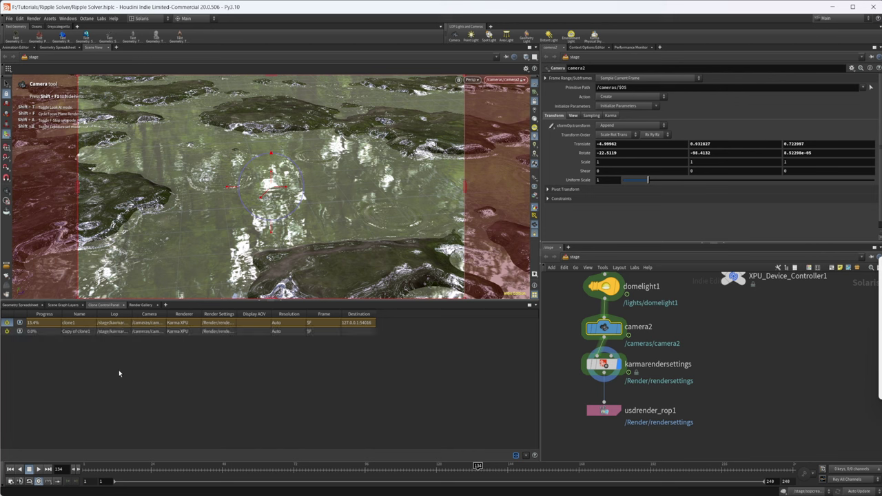
left_click(186, 338)
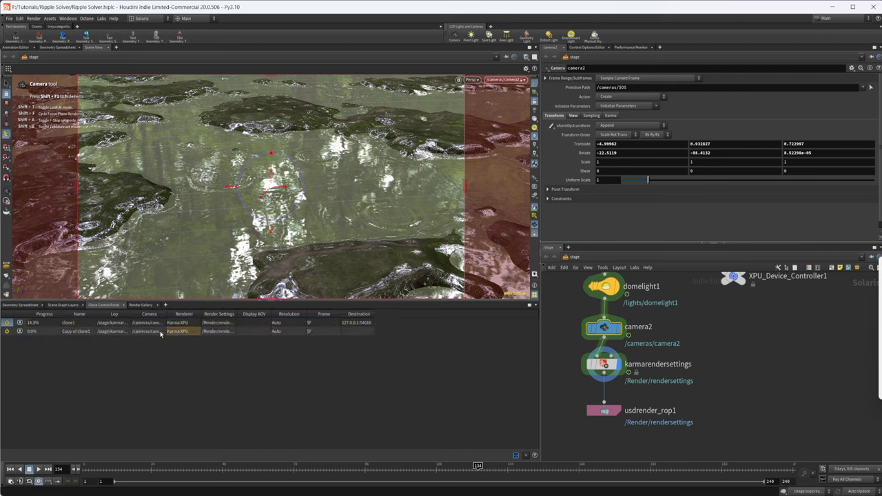
left_click(218, 334)
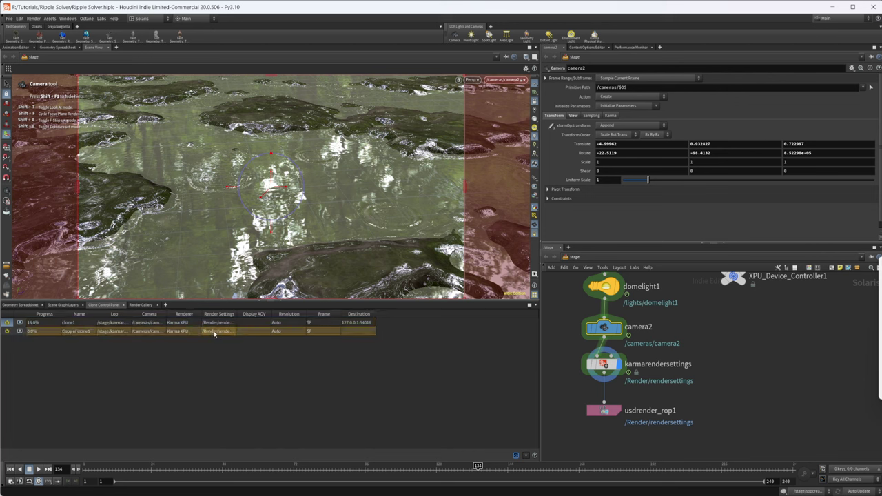
double_click(145, 332)
left_click(161, 333)
left_click(159, 353)
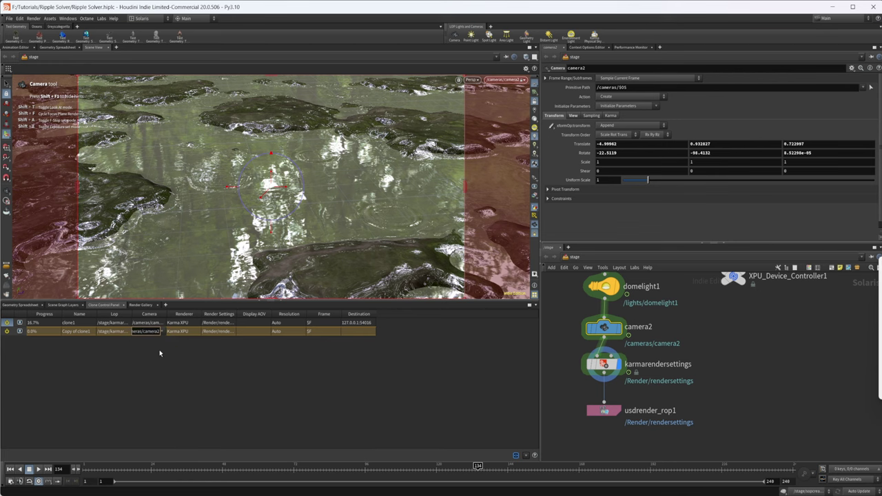
left_click(7, 331)
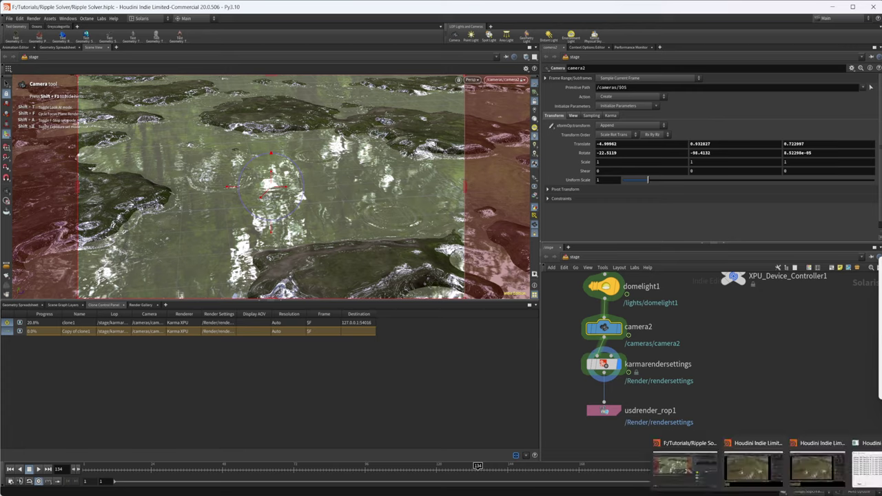
Step: In the Render Gallery, switch between the live clone1 and Copy of clone1 renders and their stats
left_click(689, 468)
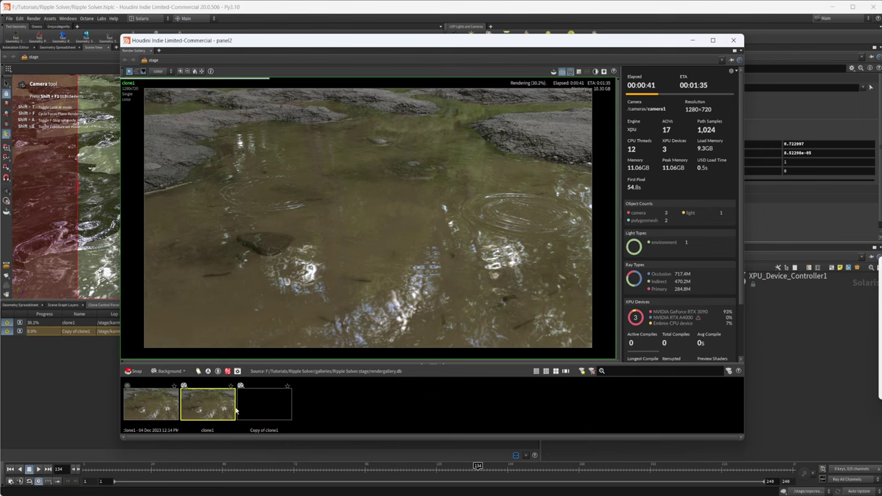
left_click(259, 410)
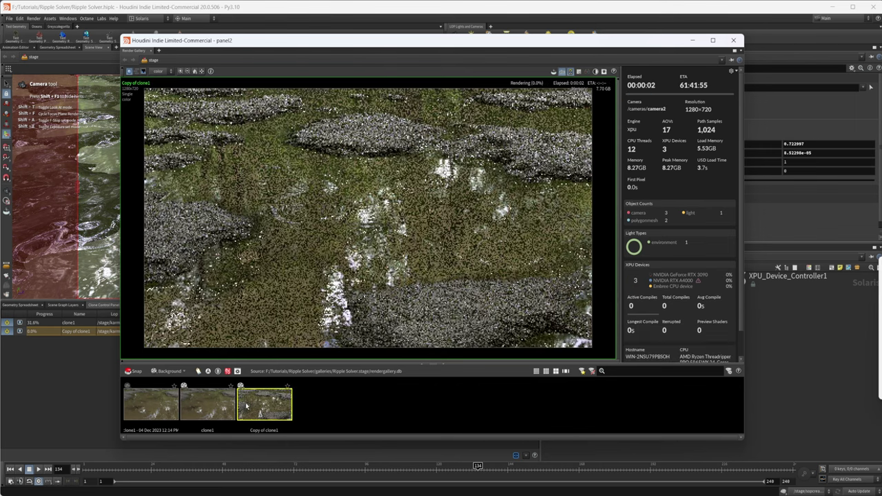
left_click(227, 412)
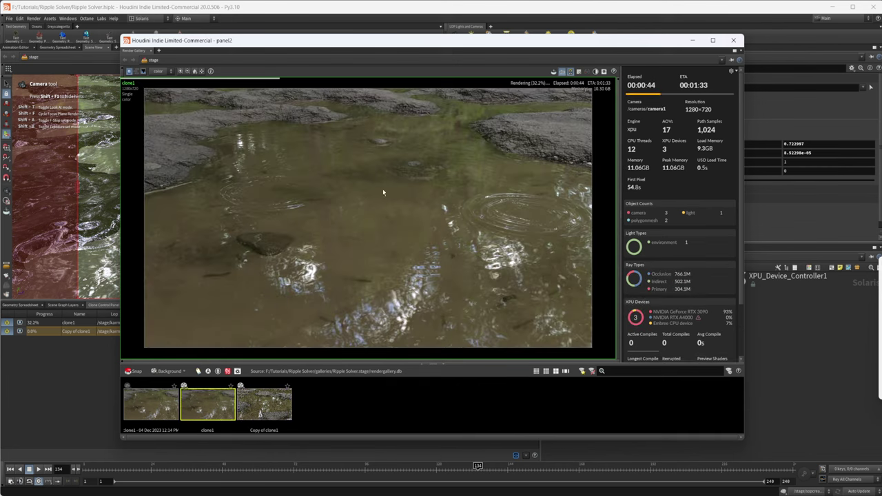
left_click(272, 396)
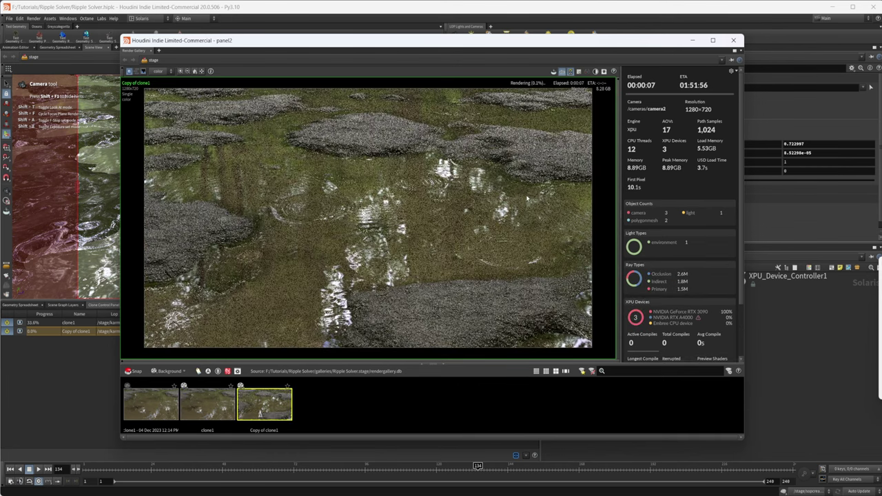
left_click(217, 413)
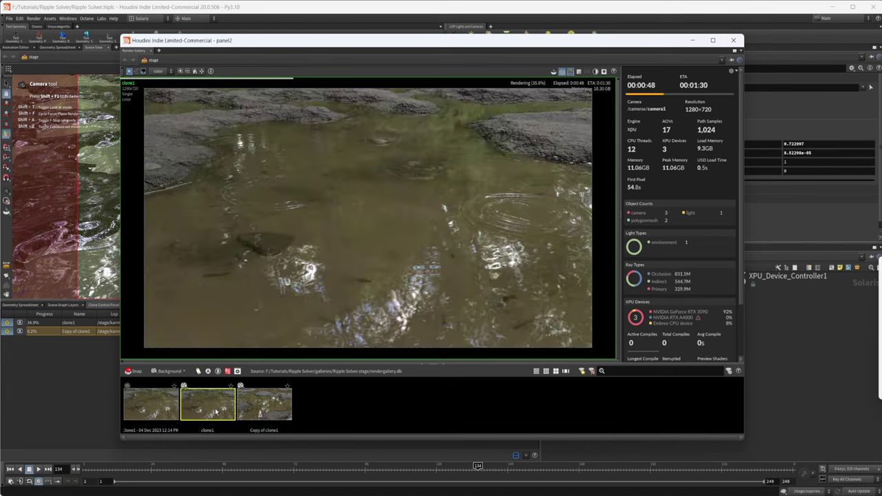
left_click(250, 410)
scroll(641, 243, "down", 2)
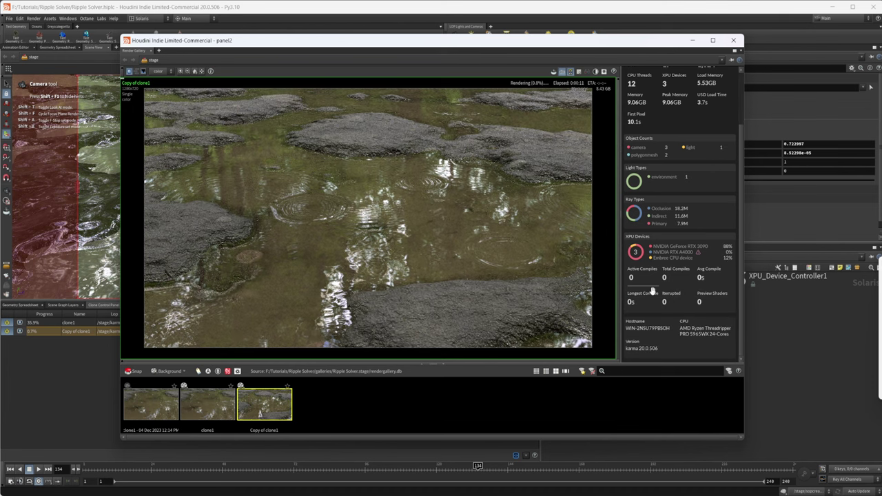
left_click_drag(604, 42, 561, 47)
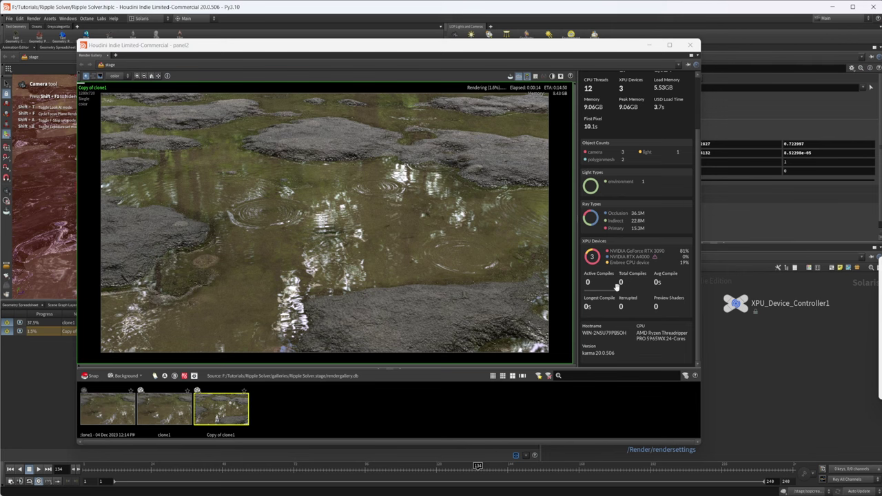
left_click(178, 413)
left_click(215, 417)
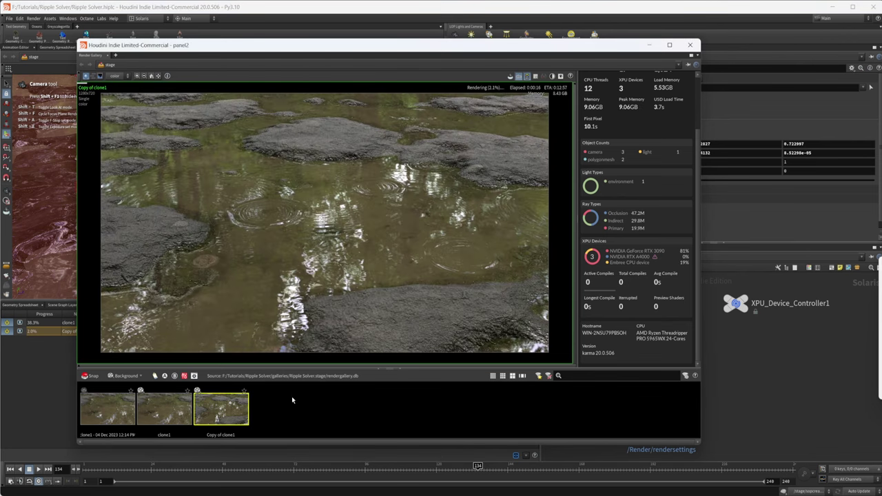
left_click(180, 417)
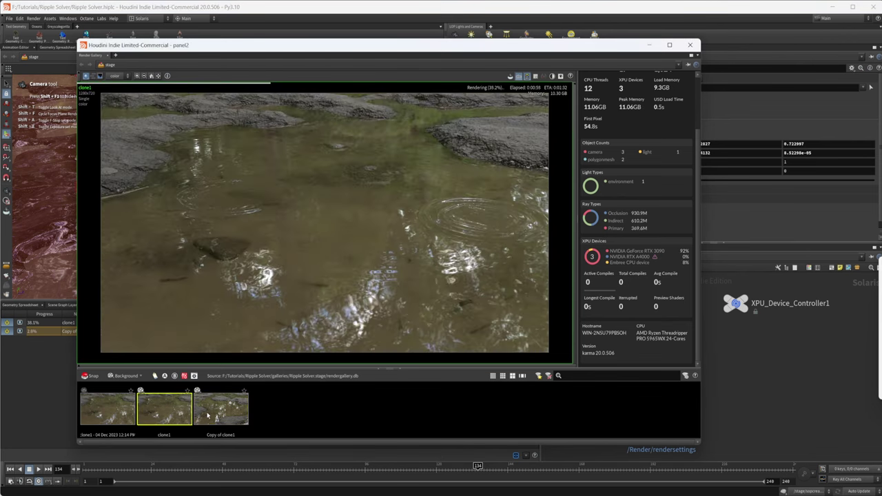
left_click(208, 415)
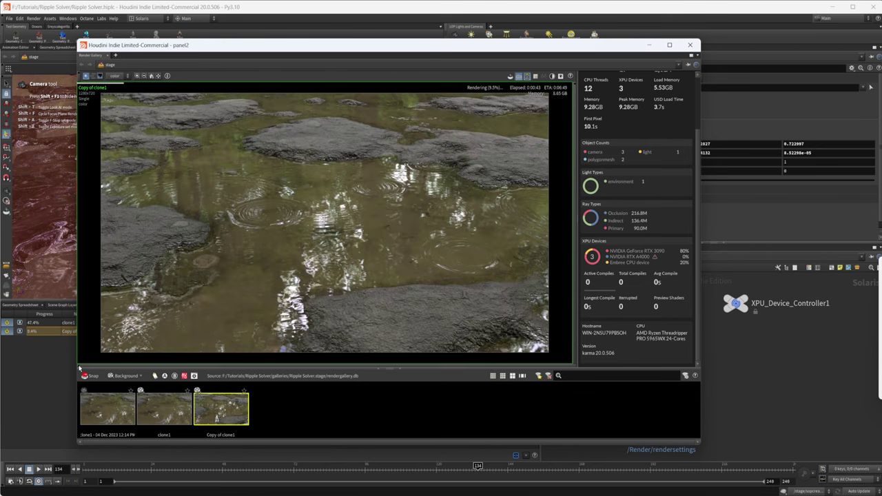
Step: Delete the Copy of clone1 snapshot from the Render Gallery
right_click(238, 428)
left_click(332, 410)
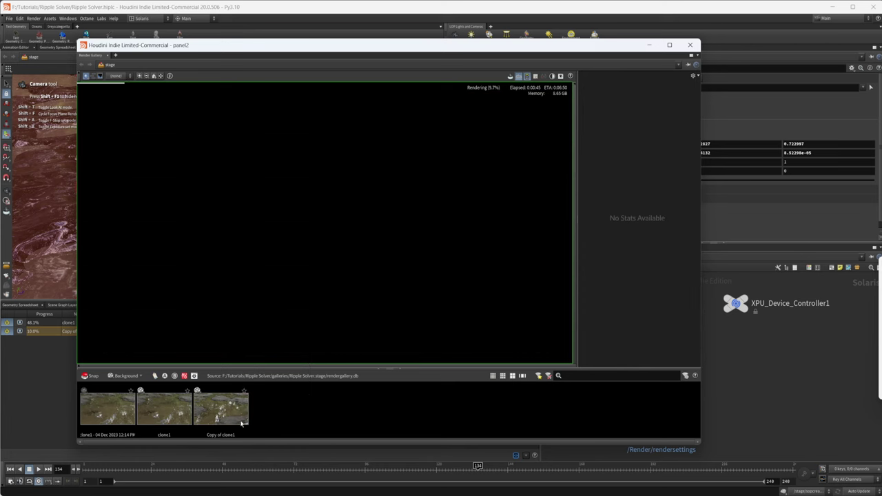
key("Delete")
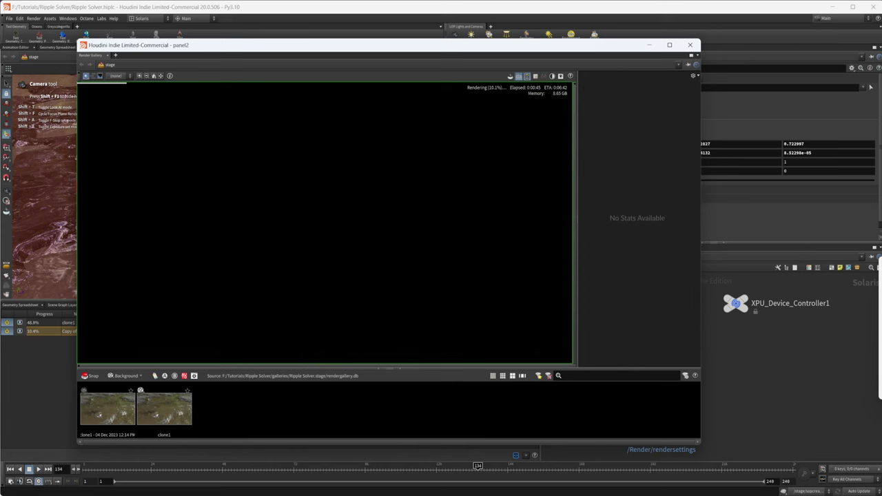
Step: Select the Copy of clone1 job and close the floating Render Gallery window
left_click(32, 332)
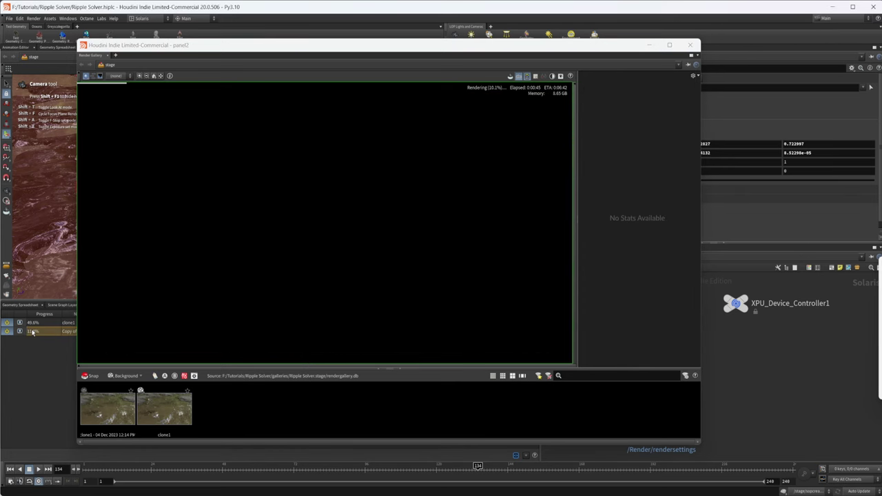
left_click_drag(460, 52, 675, 30)
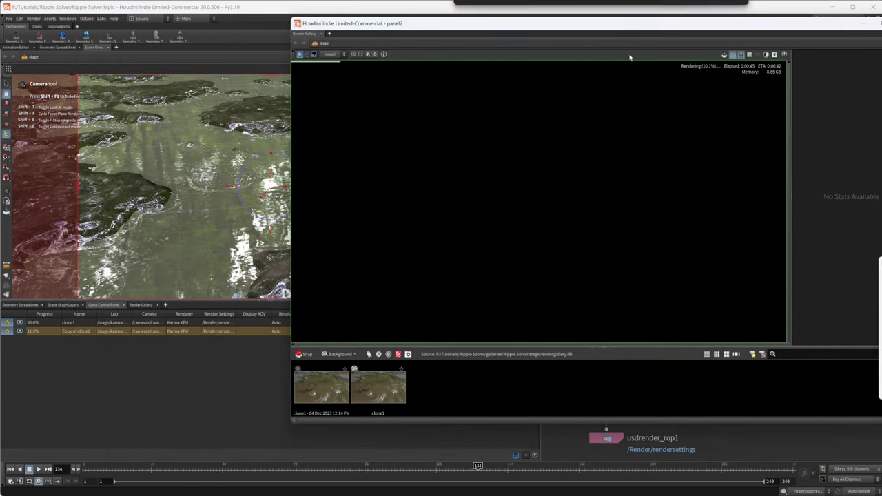
left_click(42, 337)
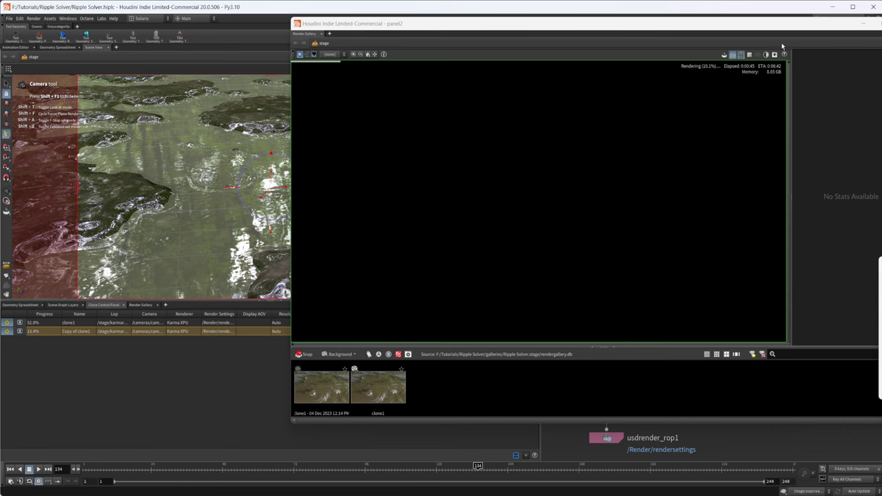
left_click(864, 24)
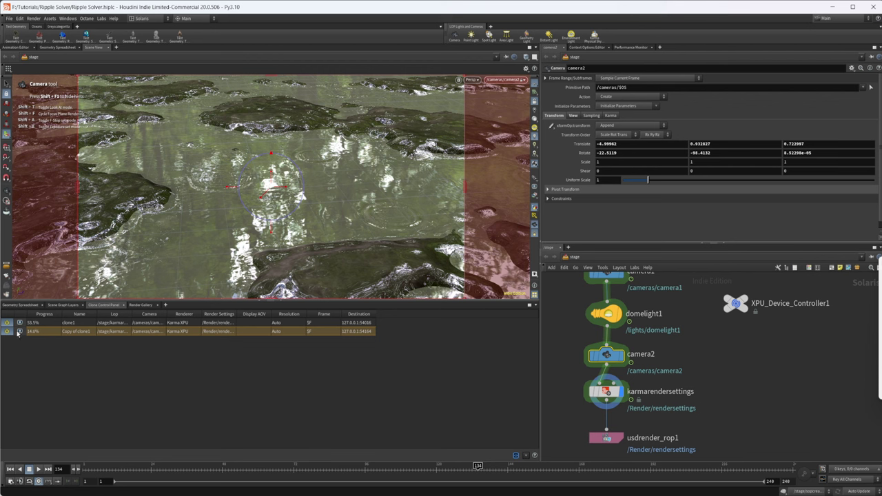
Step: Turn on image thumbnails for each clone render and select Copy of clone1
right_click(69, 351)
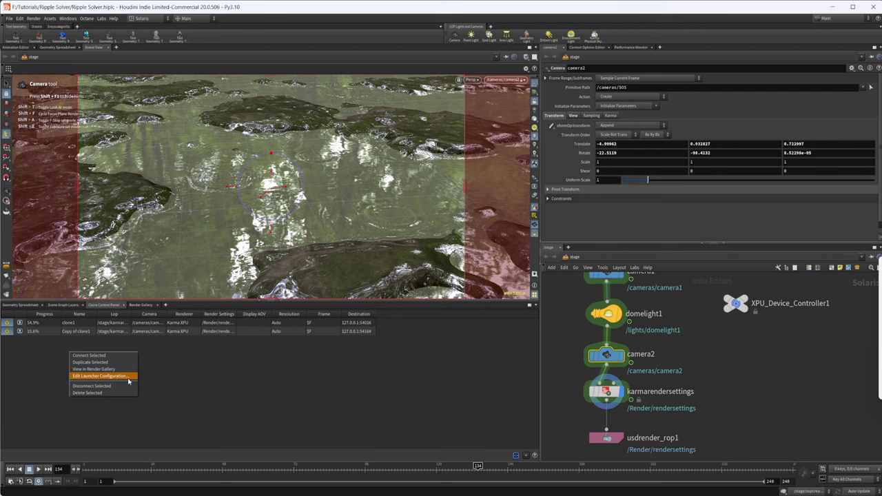
left_click(467, 426)
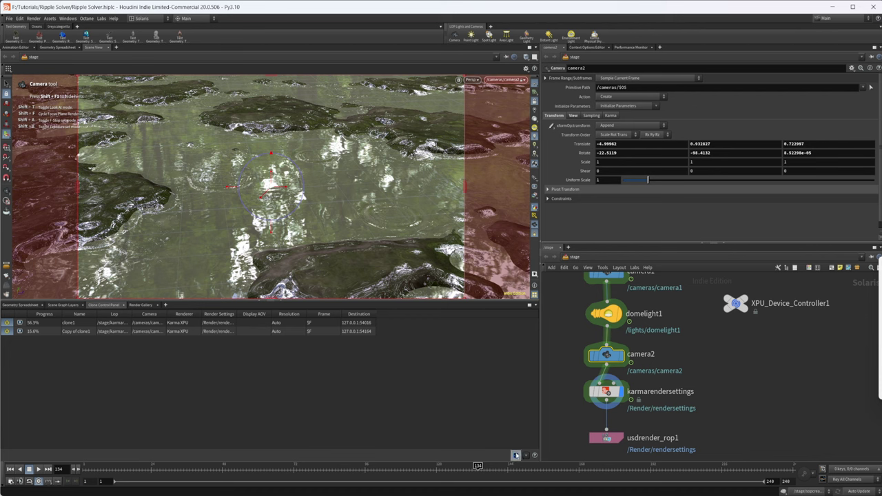
left_click(515, 455)
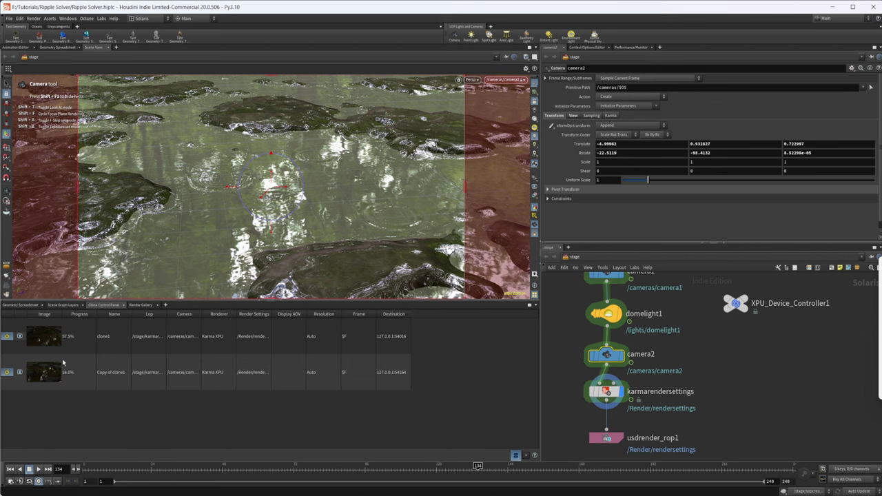
left_click(45, 371)
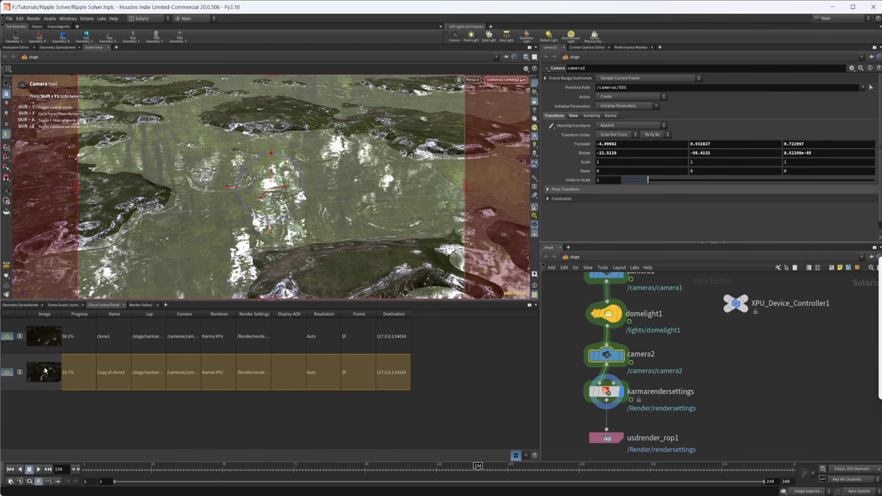
Step: Bring back the Render Gallery and display the first clone1 snapshot with its stats
left_click(827, 472)
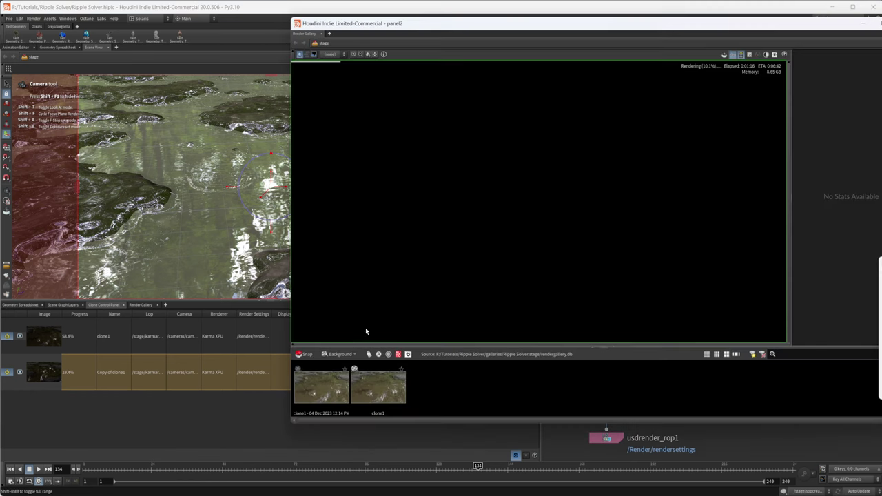
left_click(50, 376)
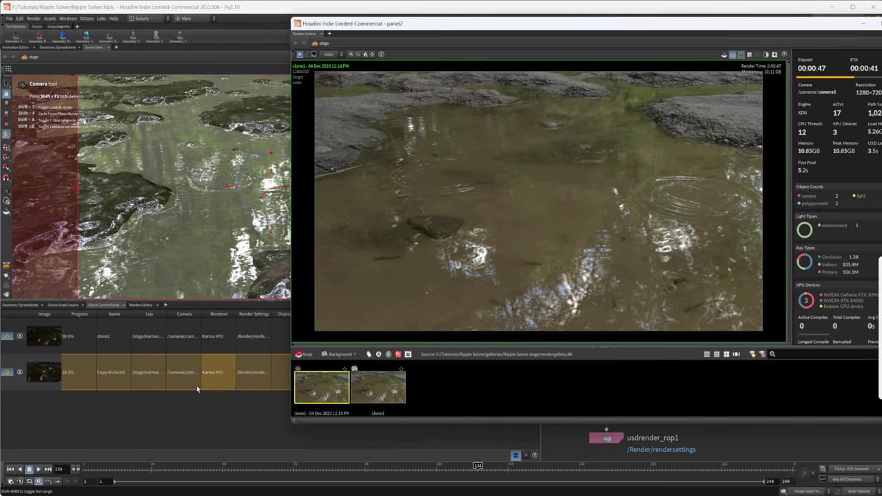
left_click(321, 386)
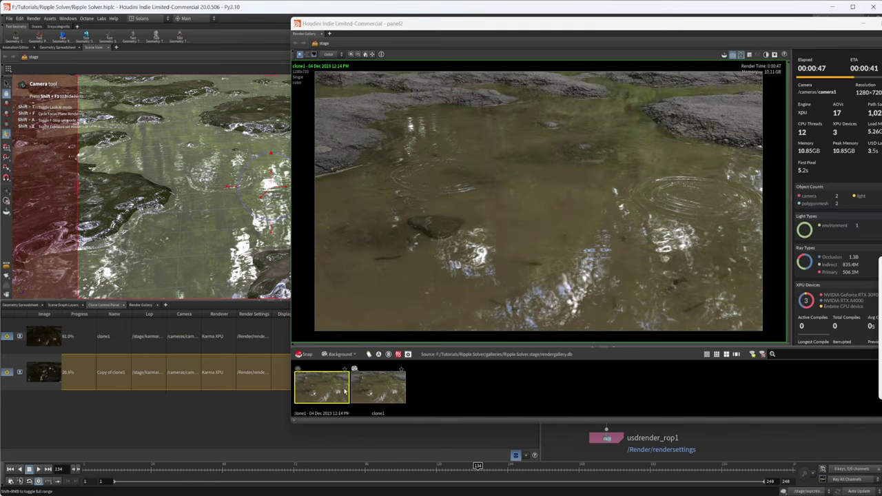
Step: Send the Copy of clone1 render to the gallery and move the gallery beside the clone list
right_click(39, 378)
left_click(40, 378)
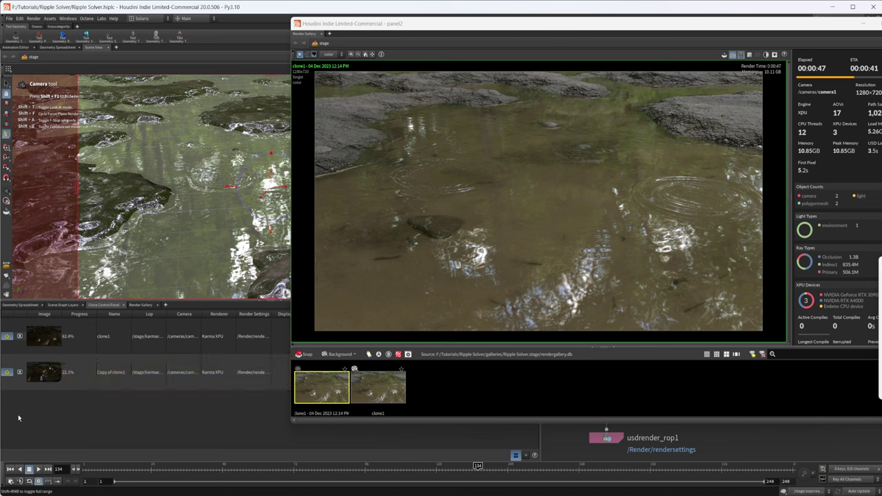
left_click(46, 374)
right_click(46, 373)
left_click(80, 394)
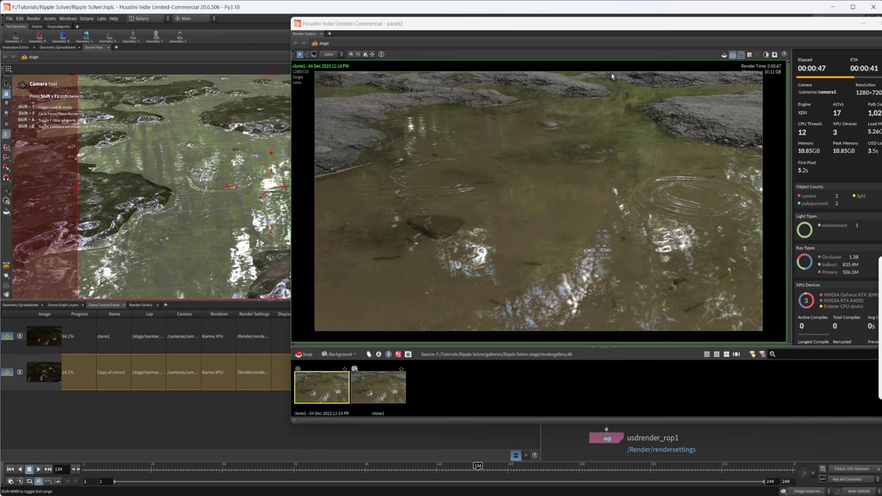
left_click_drag(534, 32, 410, 39)
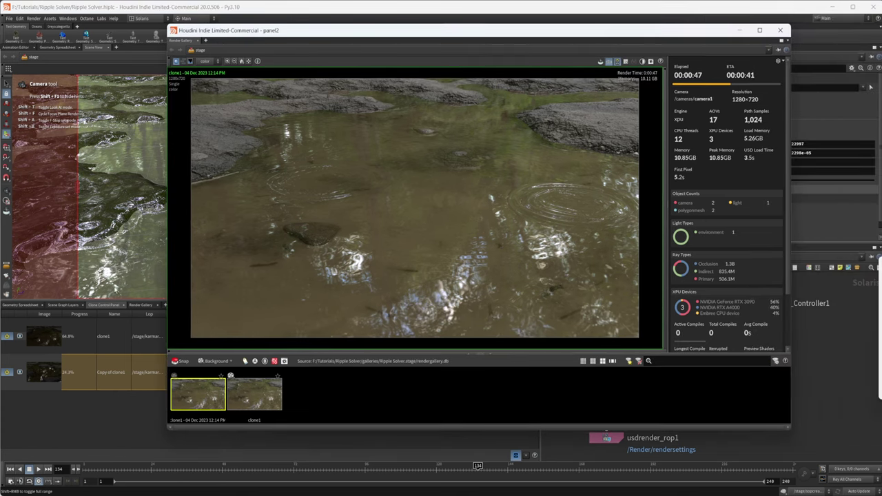
Step: View Copy of clone1 in the Render Gallery and close the extra gallery window that opened
right_click(43, 387)
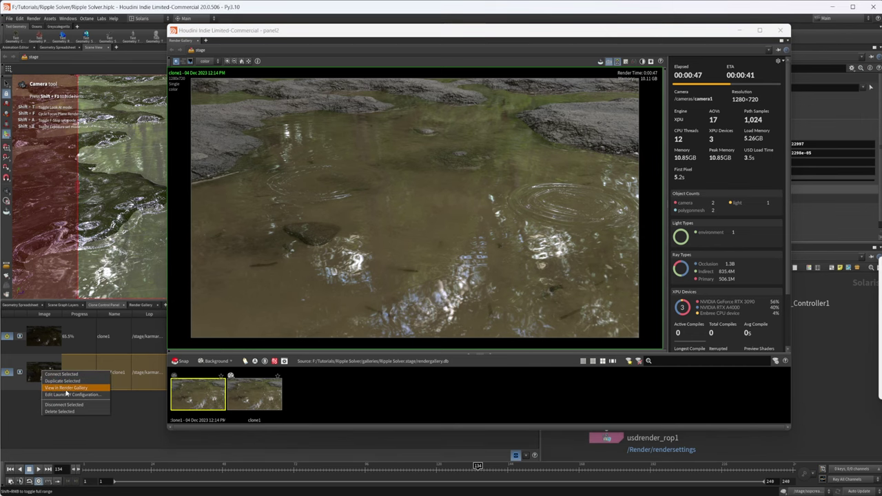
left_click(65, 388)
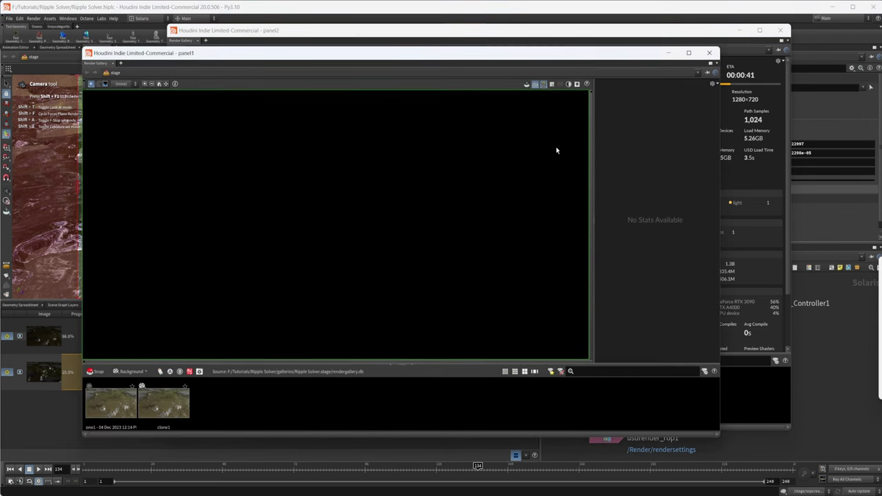
left_click(709, 52)
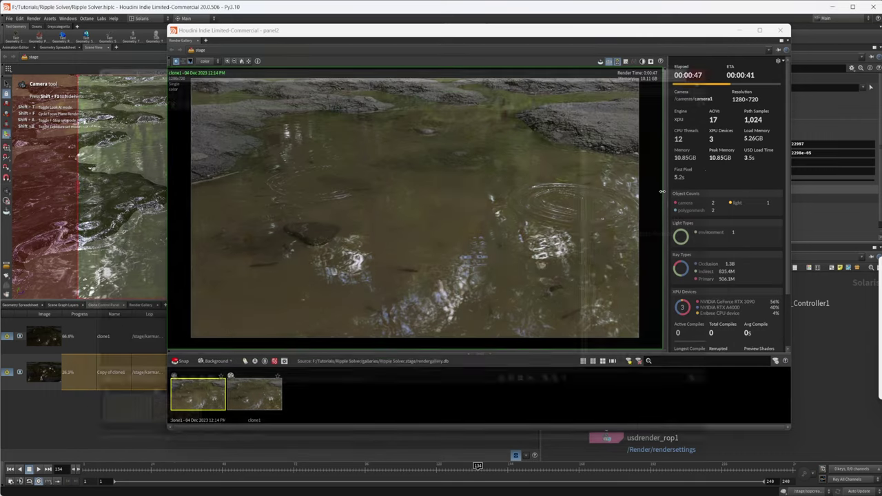
left_click(189, 402)
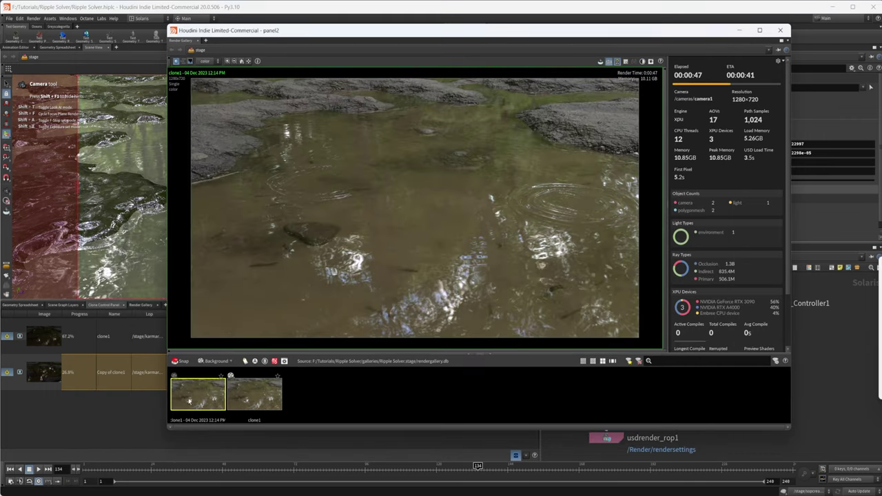
Step: Restart the clone renders from the Copy of clone1 job options, resetting both jobs to 0.0%
right_click(56, 371)
left_click(93, 394)
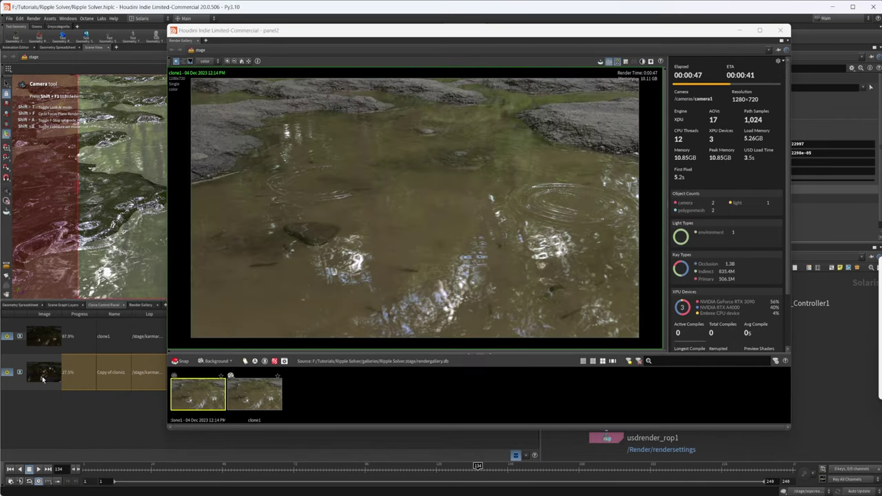
left_click(7, 338)
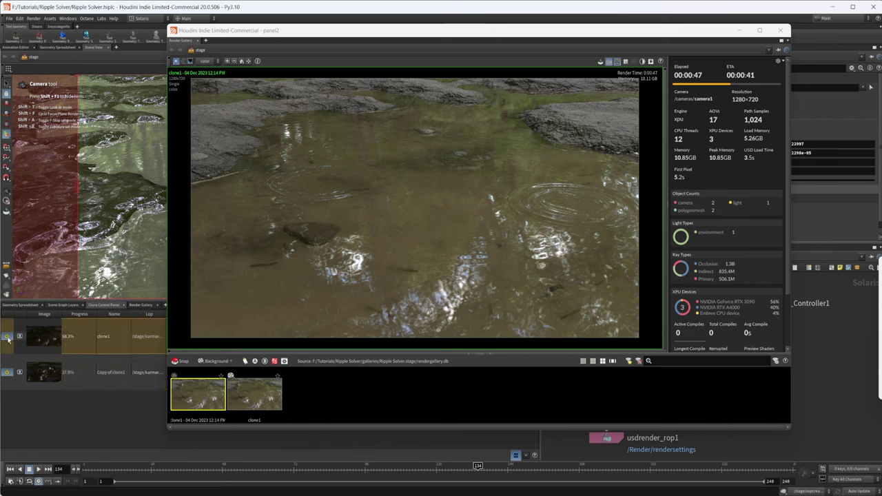
left_click(7, 372)
right_click(46, 373)
left_click(133, 418)
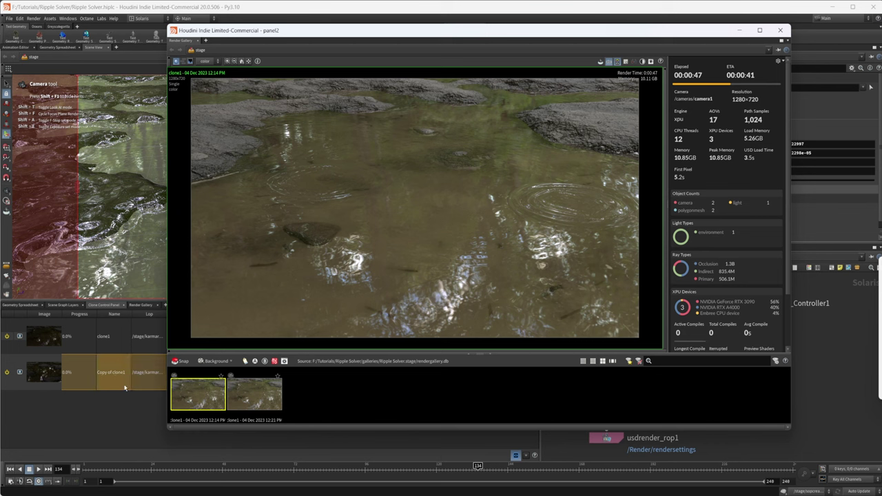
right_click(93, 391)
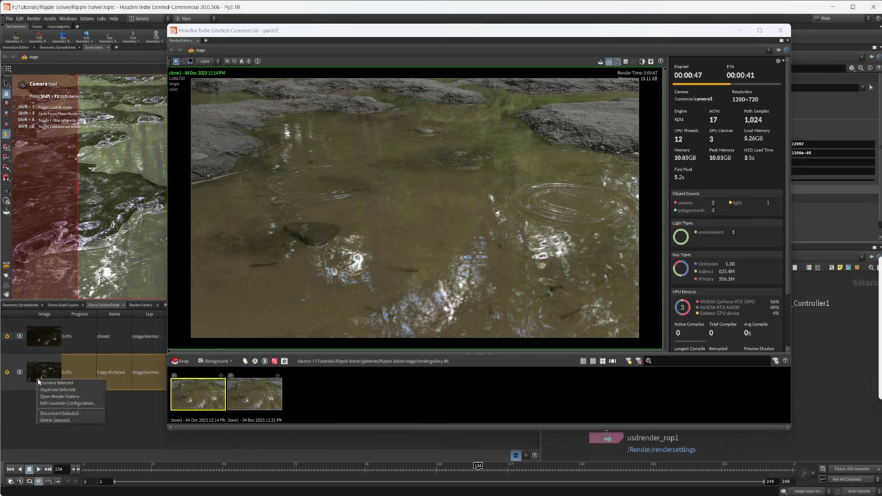
left_click(89, 397)
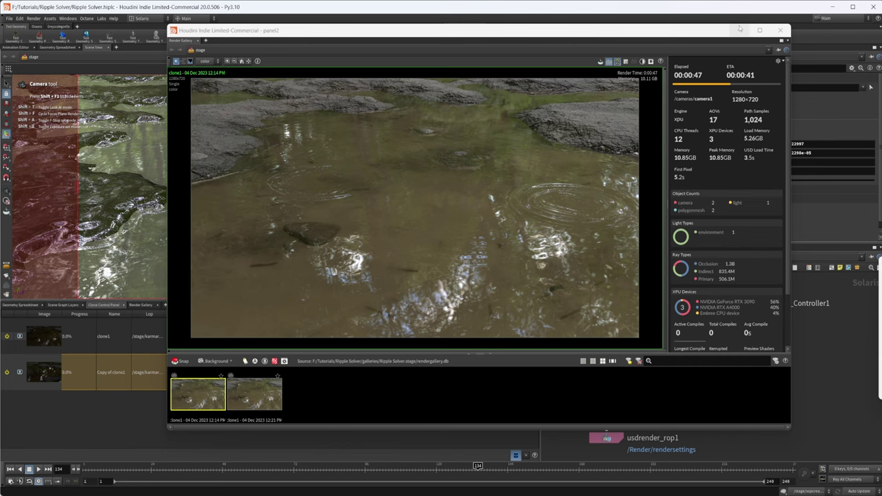
Step: Select XPU_Device_Controller1 to show its device settings and minimize the Render Gallery
left_click_drag(723, 30, 634, 41)
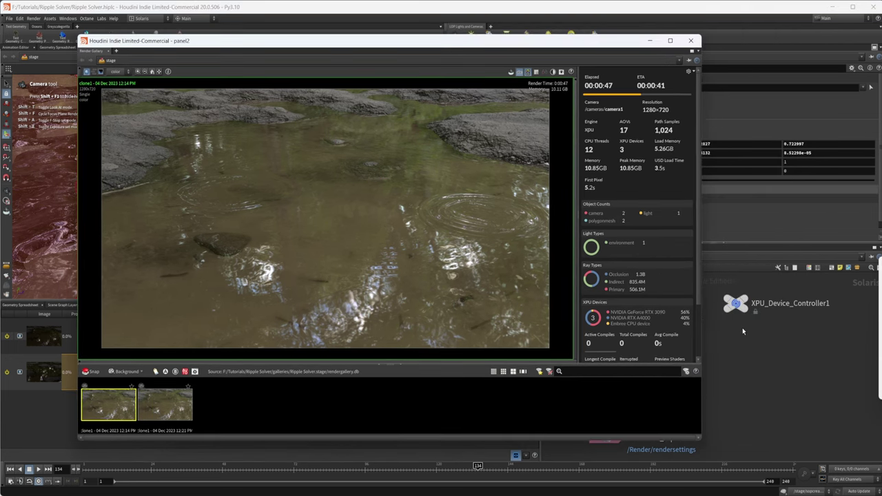
left_click(736, 304)
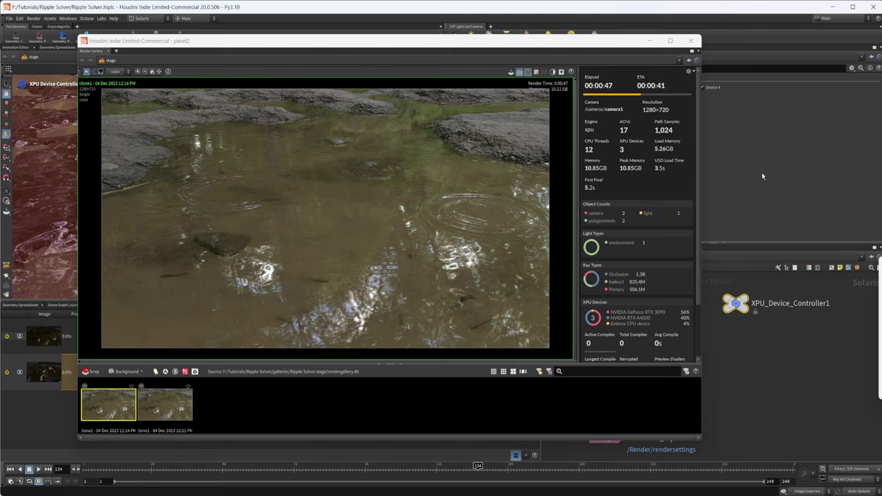
left_click(649, 41)
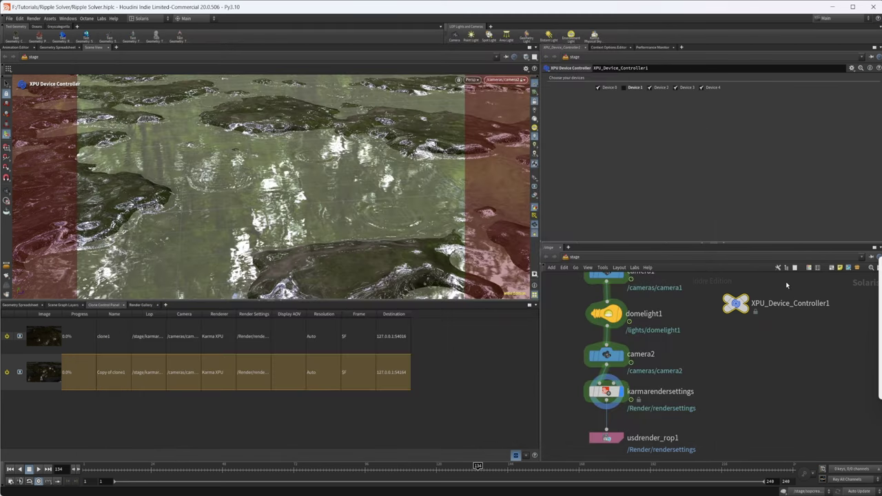